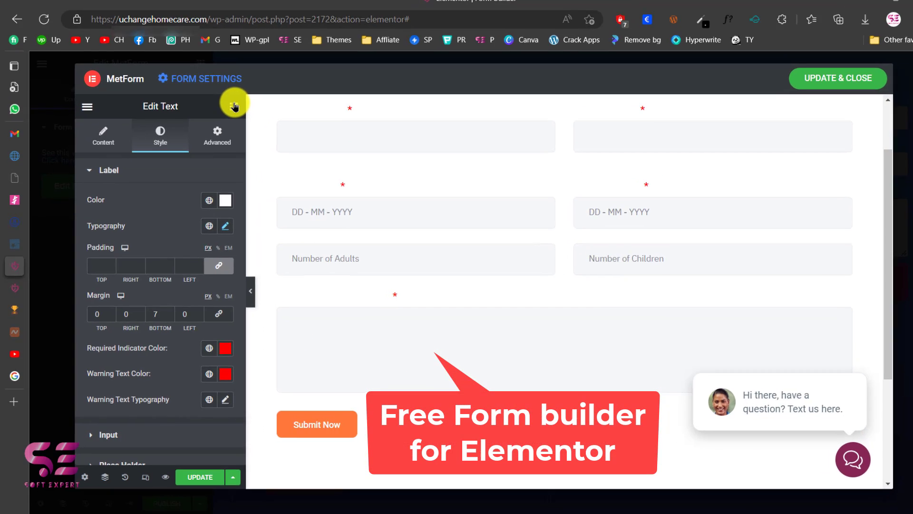
# Step: Browse the available MetForm widgets, from Submit Button and Text through Date, Select, Checkbox and Radio
pyautogui.click(233, 105)
pyautogui.scroll(-3, 291, 182)
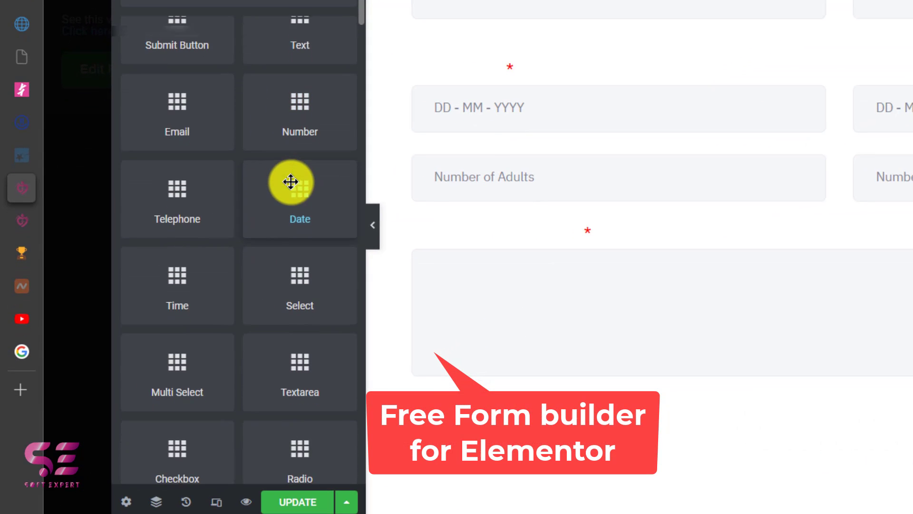
pyautogui.scroll(2, 291, 182)
pyautogui.scroll(-7, 316, 198)
pyautogui.scroll(-8, 318, 202)
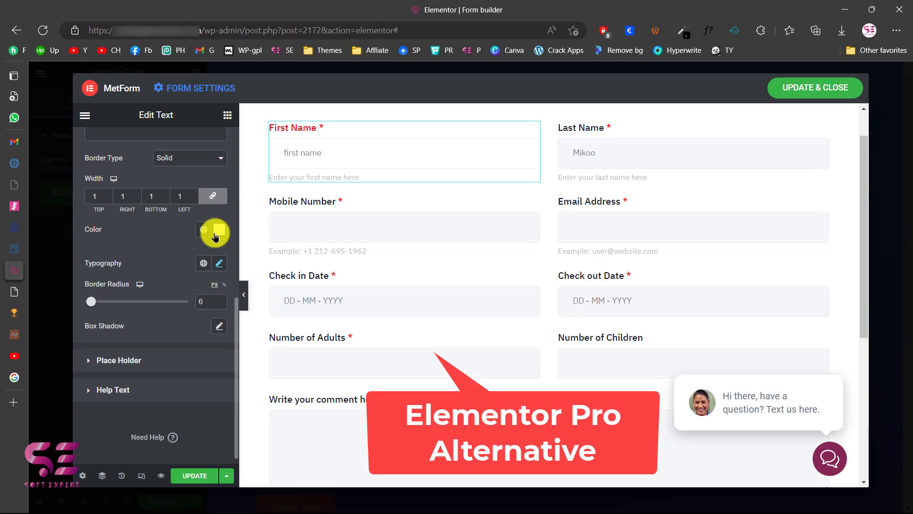
# Step: Review the First Name field's border, placeholder and help text style options
pyautogui.scroll(-1, 120, 264)
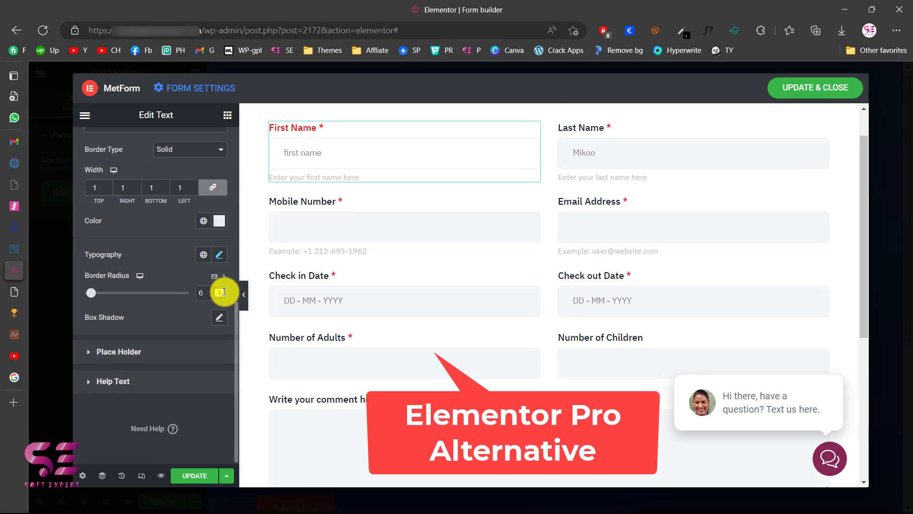
pyautogui.click(119, 353)
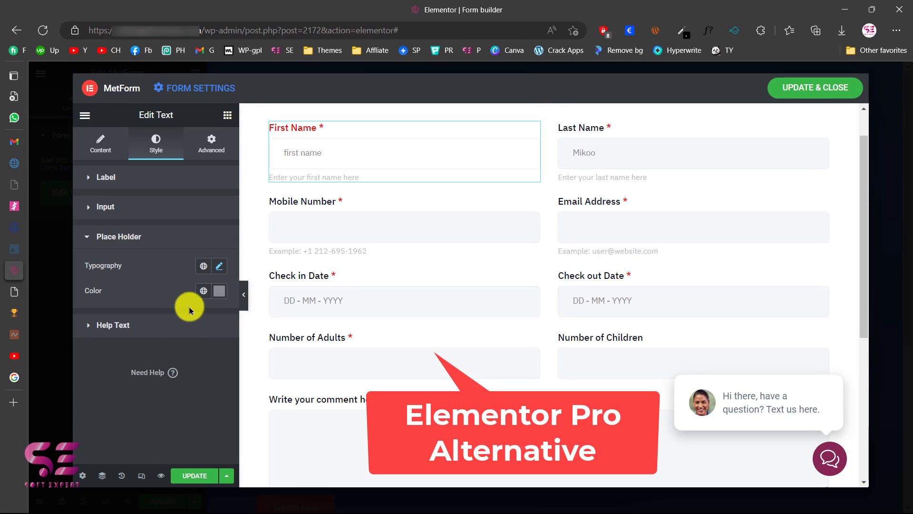
pyautogui.click(141, 322)
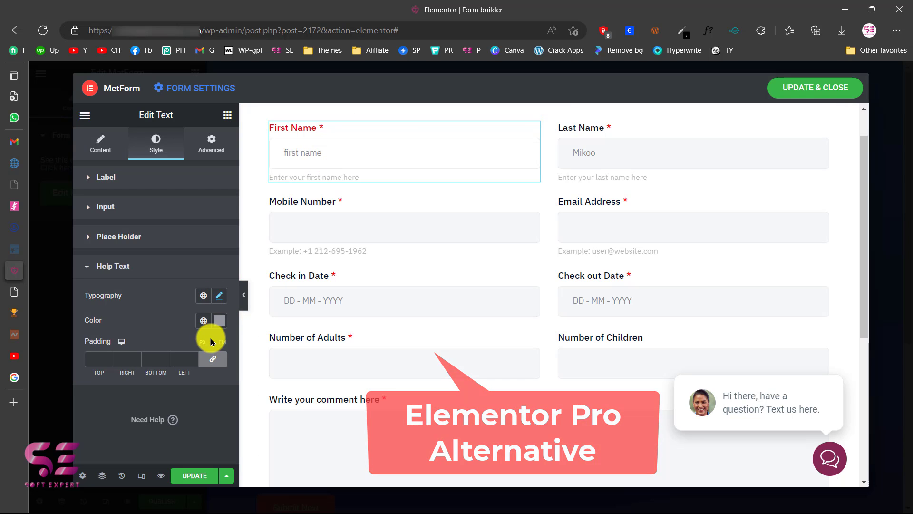
pyautogui.scroll(1, 330, 167)
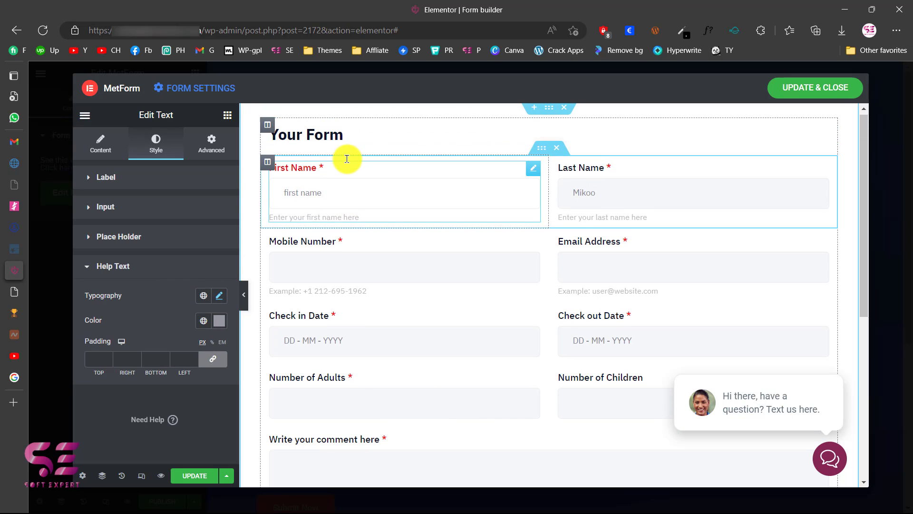
# Step: Add a new column beside Last Name in the form's first row and place an Email field in it
pyautogui.rightClick(557, 165)
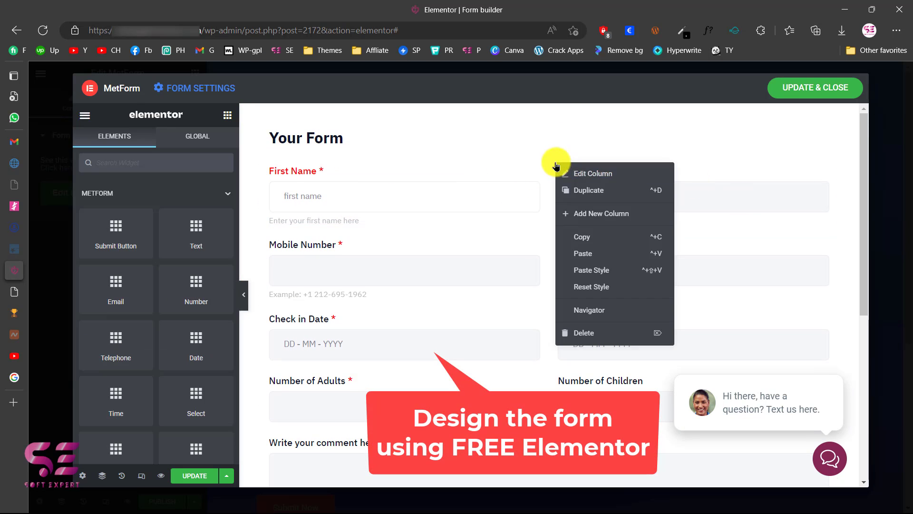
pyautogui.click(581, 212)
pyautogui.click(225, 116)
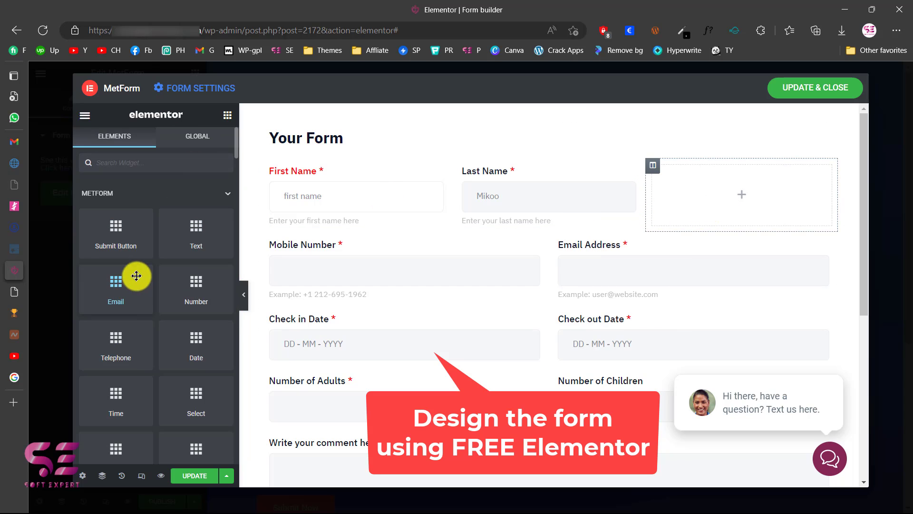
pyautogui.moveTo(116, 291); pyautogui.dragTo(767, 196)
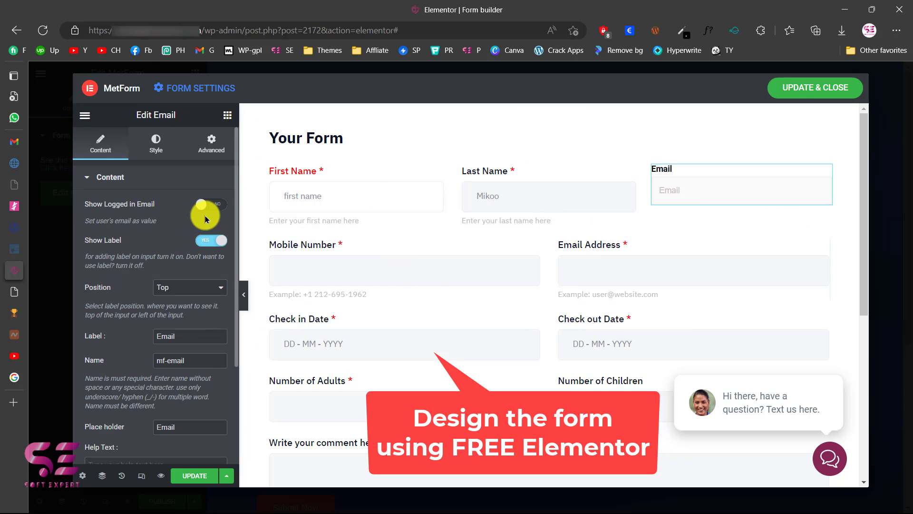
pyautogui.scroll(-3, 109, 337)
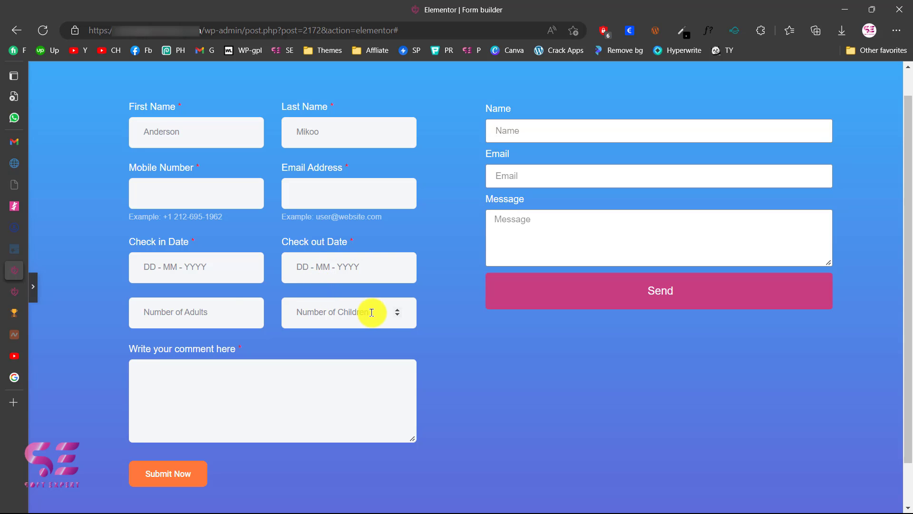
# Step: Select the MetForm widget with the booking form on the page and open its saved form for editing
pyautogui.click(32, 290)
pyautogui.click(323, 161)
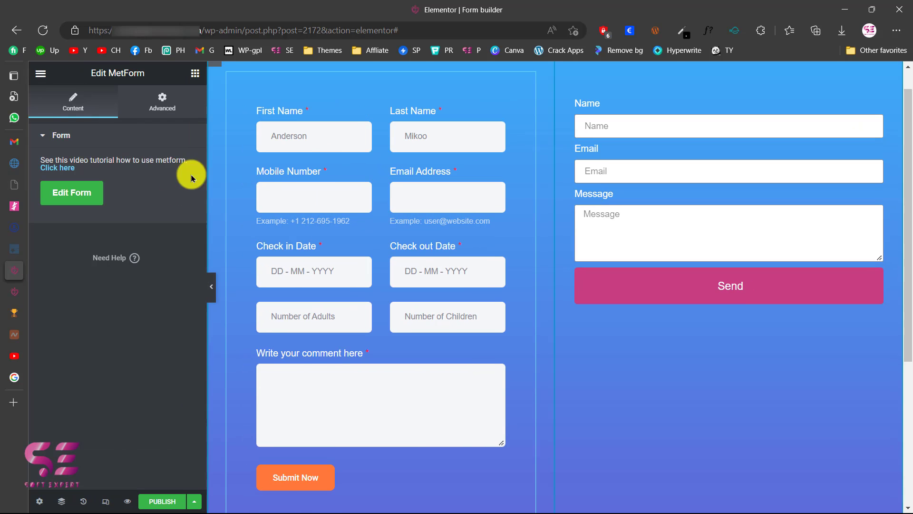
pyautogui.click(85, 191)
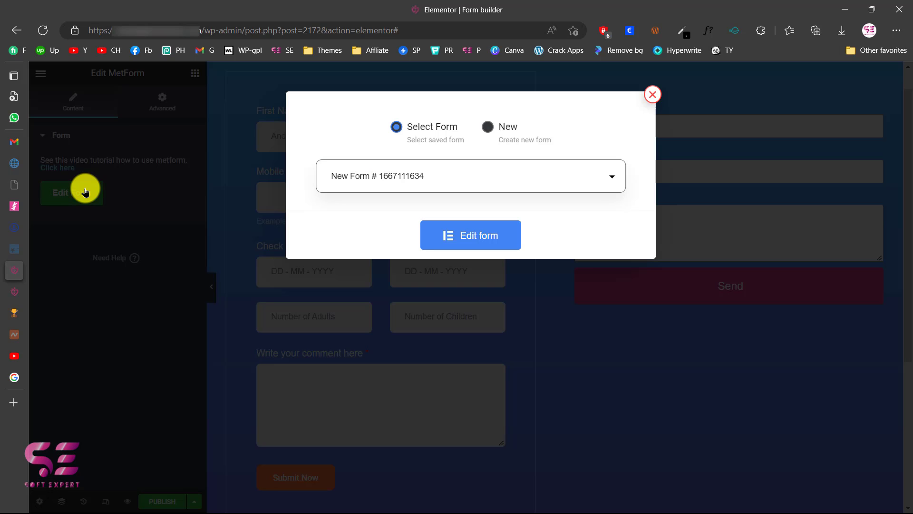
pyautogui.click(456, 235)
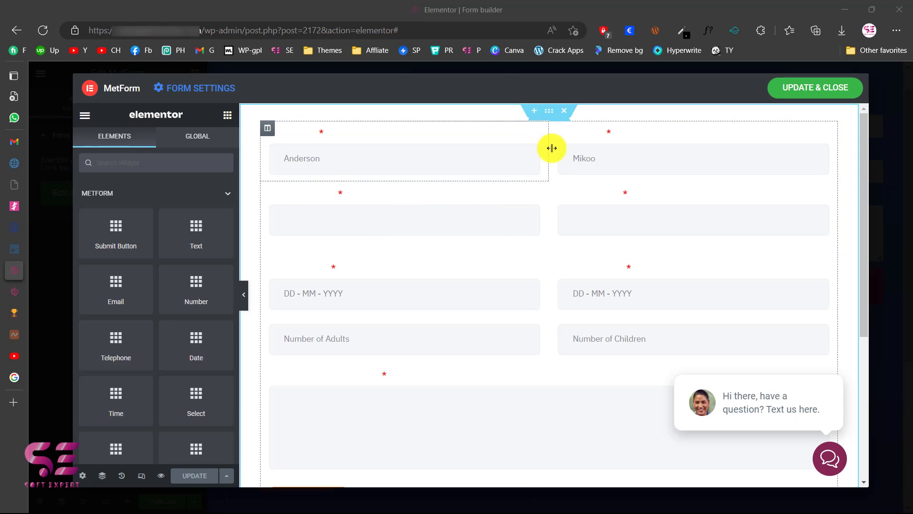
# Step: Duplicate the Last Name column in the form's first row and delete the copy
pyautogui.click(549, 115)
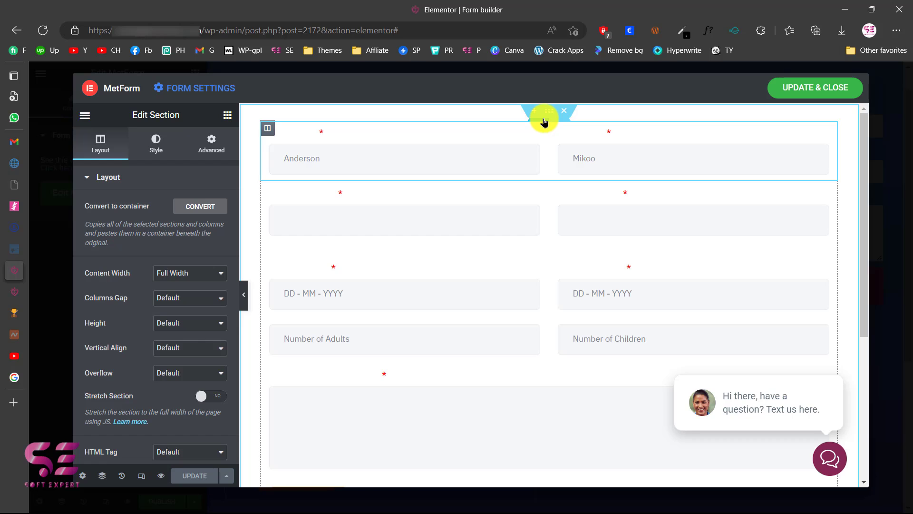
pyautogui.click(535, 139)
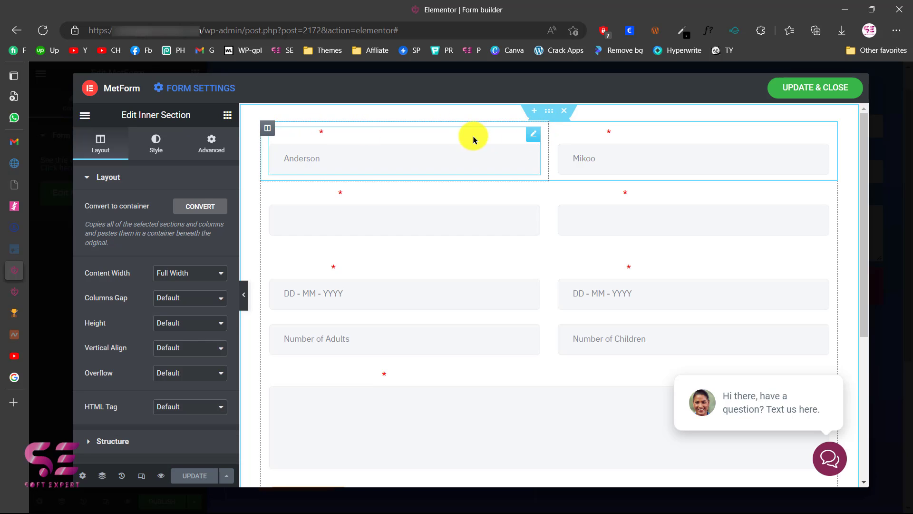
pyautogui.rightClick(557, 130)
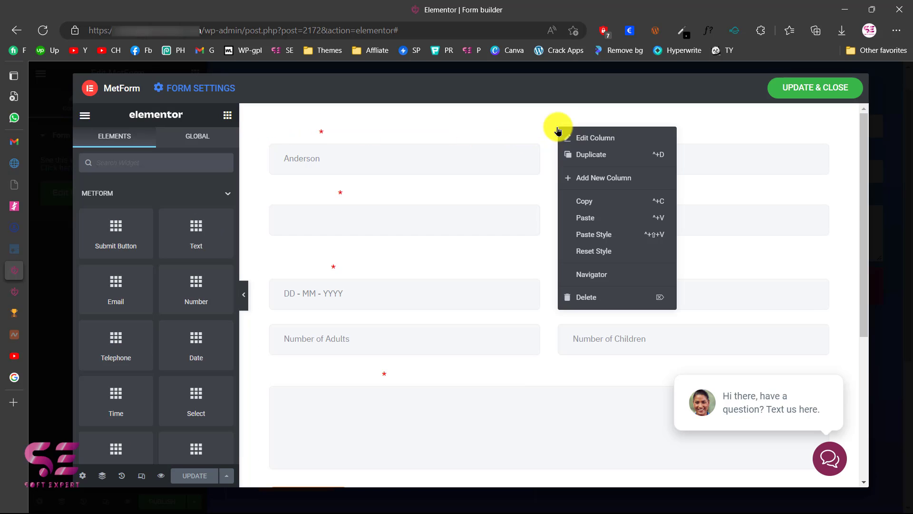
pyautogui.click(574, 164)
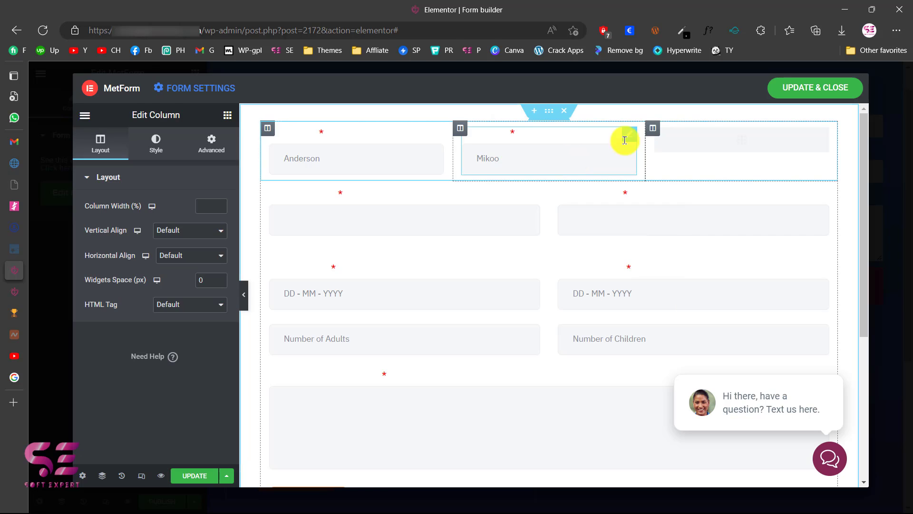
pyautogui.rightClick(651, 129)
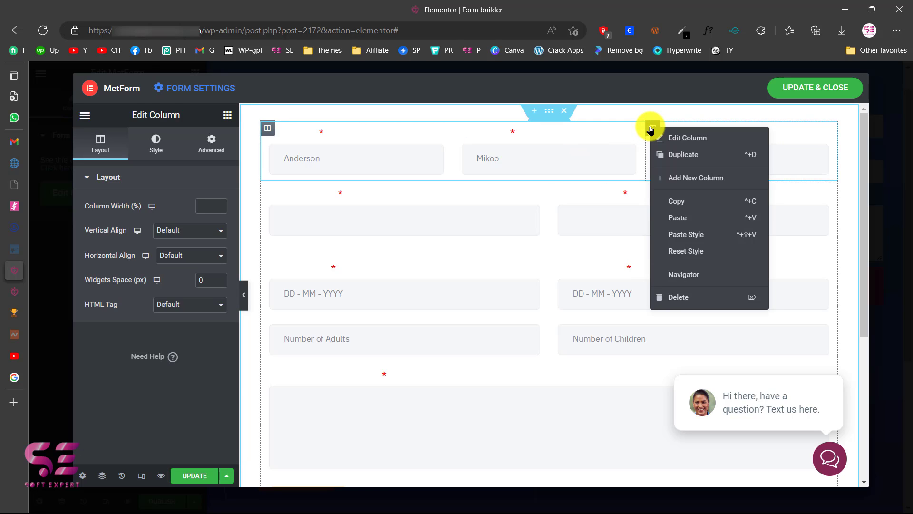
pyautogui.click(668, 297)
# Step: Open the content settings of the Submit Now button below the comment field
pyautogui.scroll(-2, 530, 279)
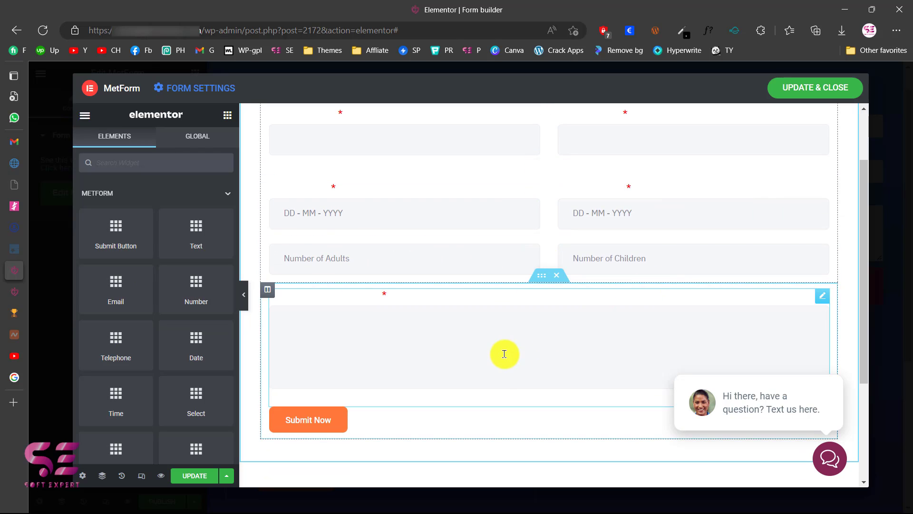
pyautogui.scroll(-3, 504, 352)
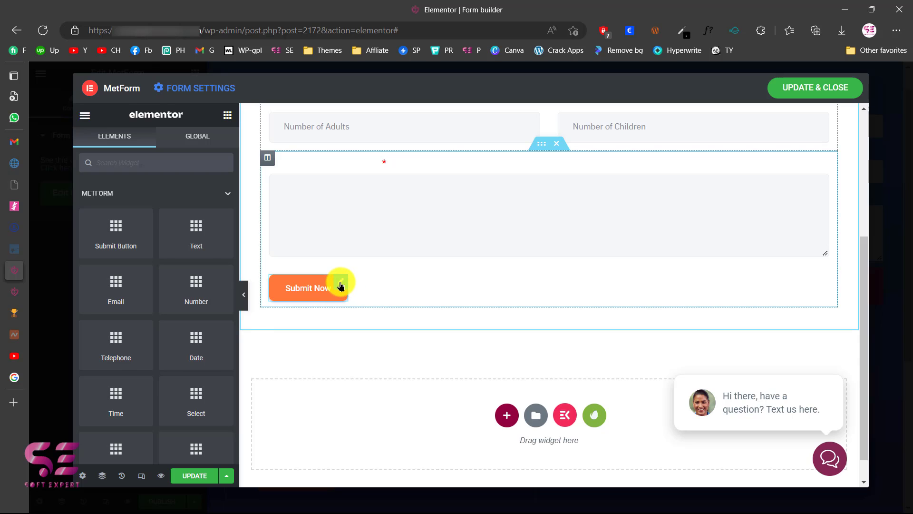
pyautogui.click(341, 285)
# Step: Open the First Name field's content settings and examine its label, name, placeholder and help text
pyautogui.scroll(2, 367, 233)
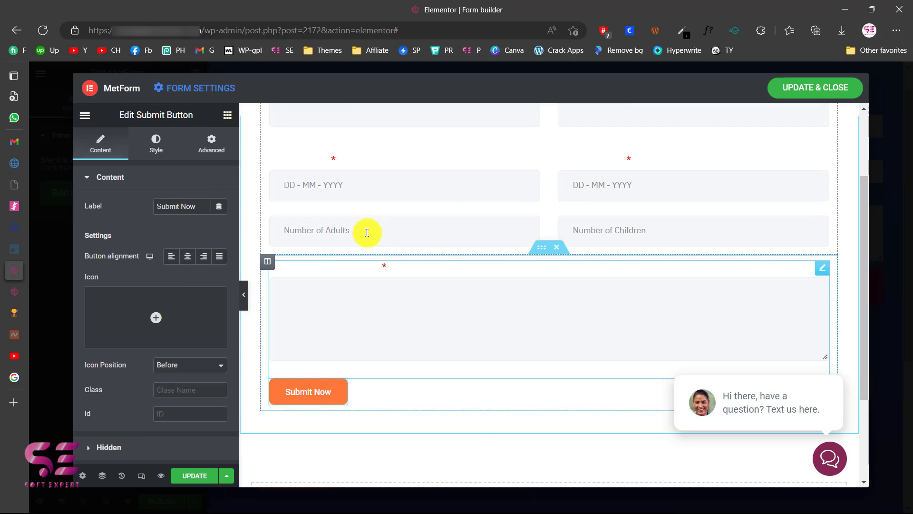
pyautogui.scroll(3, 367, 232)
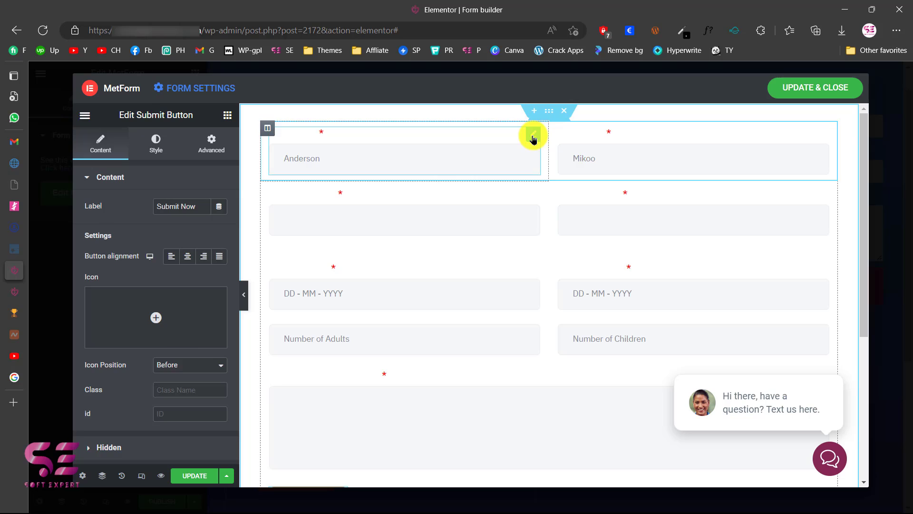
pyautogui.click(533, 138)
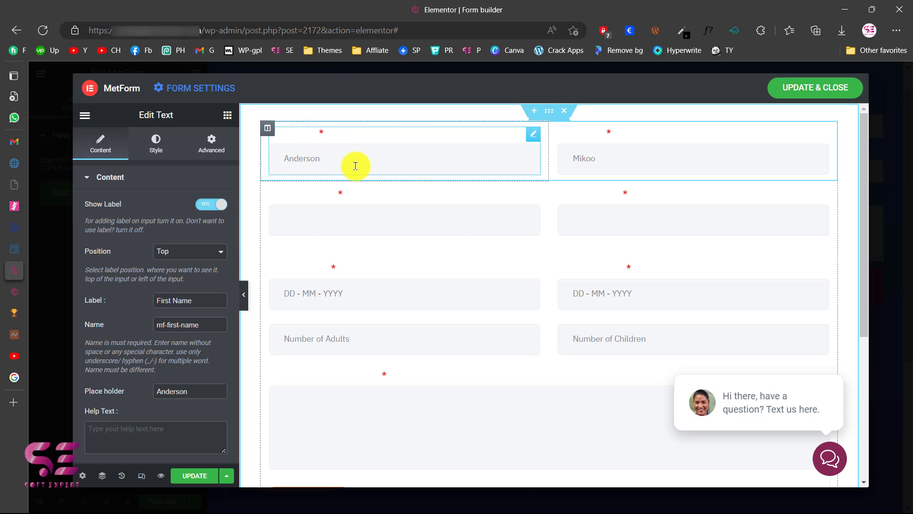
pyautogui.scroll(-2, 173, 271)
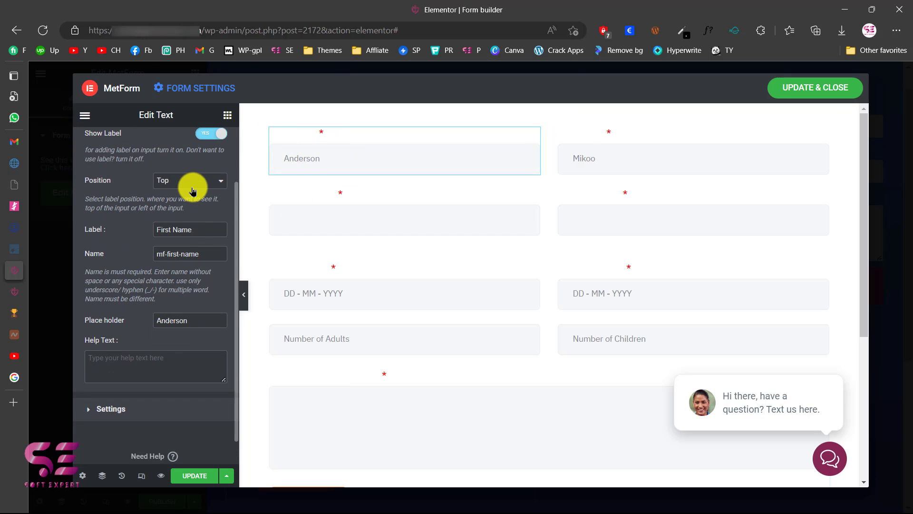
pyautogui.moveTo(203, 230); pyautogui.dragTo(131, 233)
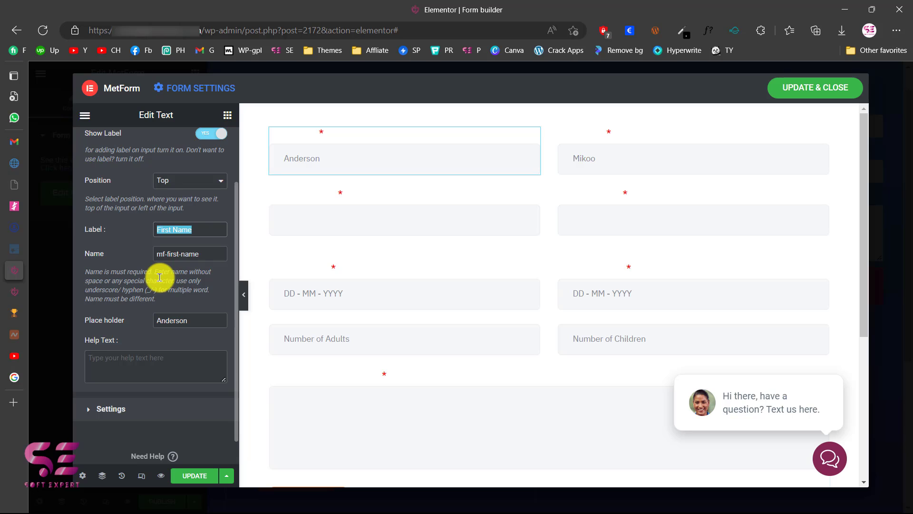
pyautogui.scroll(-1, 193, 256)
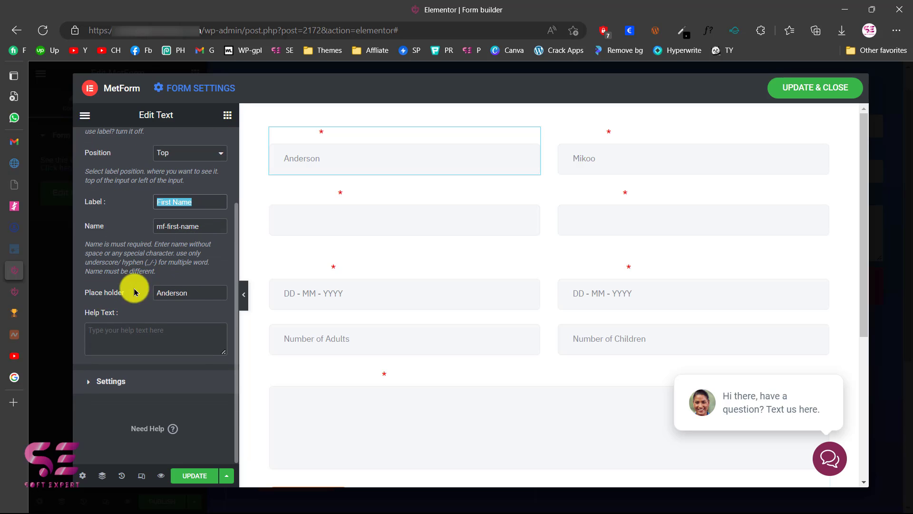
pyautogui.click(195, 292)
pyautogui.moveTo(196, 289); pyautogui.dragTo(119, 296)
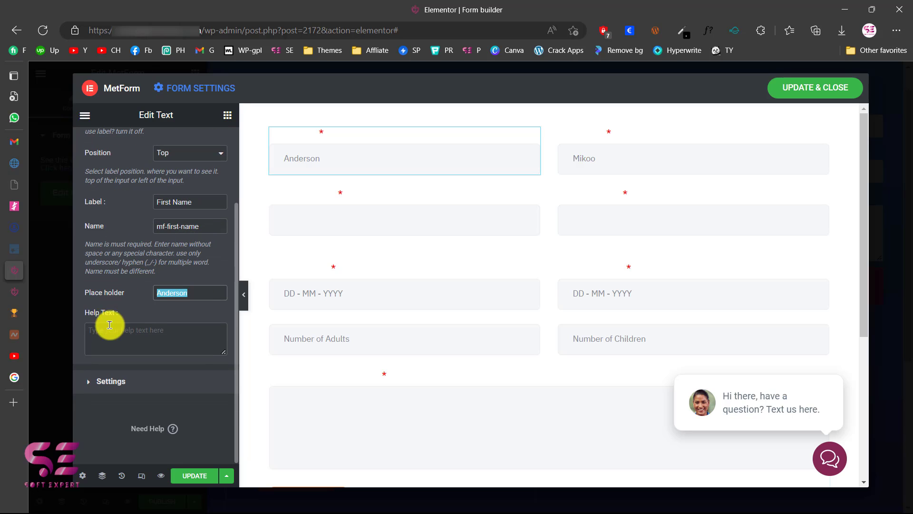
# Step: Examine the First Name field's required option, validation types and warning message
pyautogui.click(96, 384)
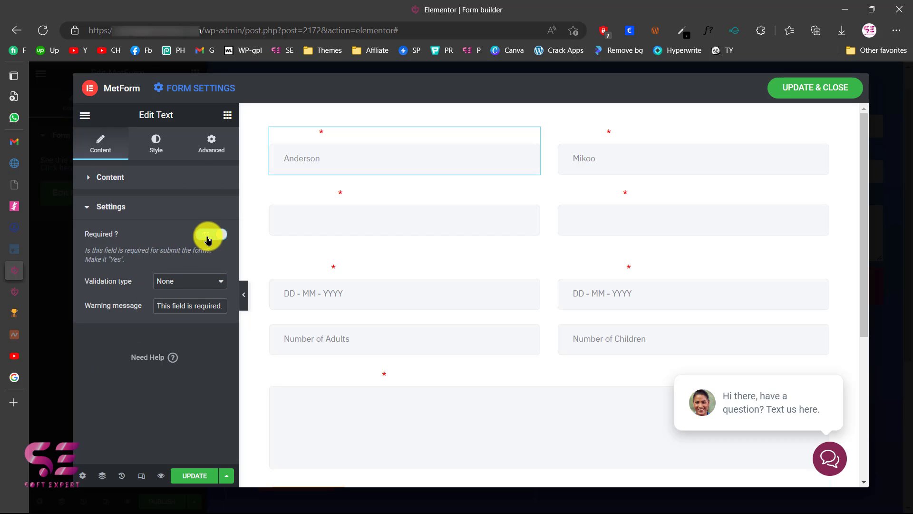
pyautogui.click(183, 282)
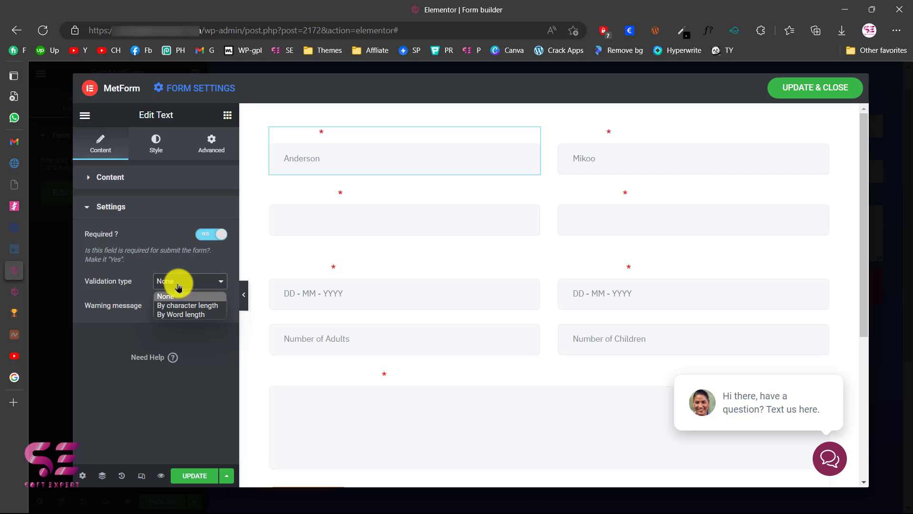
pyautogui.click(153, 323)
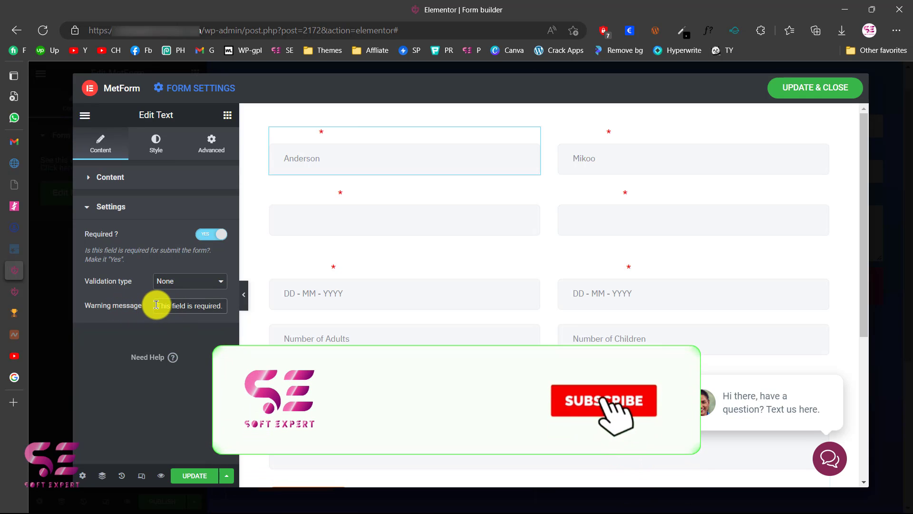
pyautogui.moveTo(156, 305); pyautogui.dragTo(218, 306)
# Step: Examine the First Name field's style options for the label, input and placeholder, including padding, margin, colors and borders
pyautogui.click(160, 148)
pyautogui.scroll(-1, 149, 184)
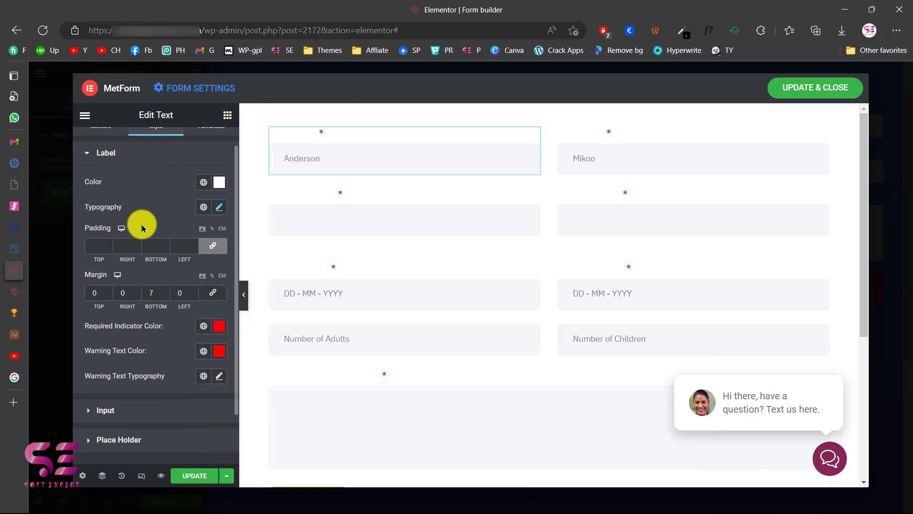
pyautogui.scroll(-1, 212, 262)
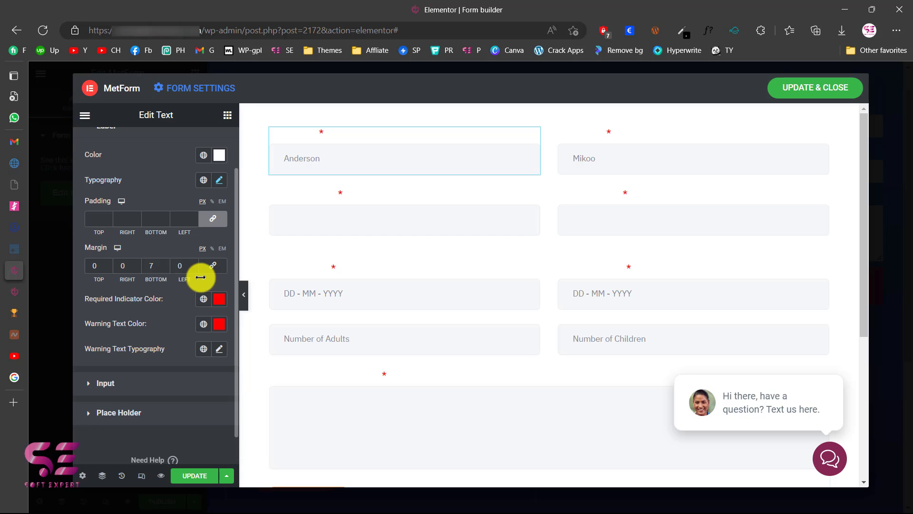
pyautogui.scroll(-1, 200, 277)
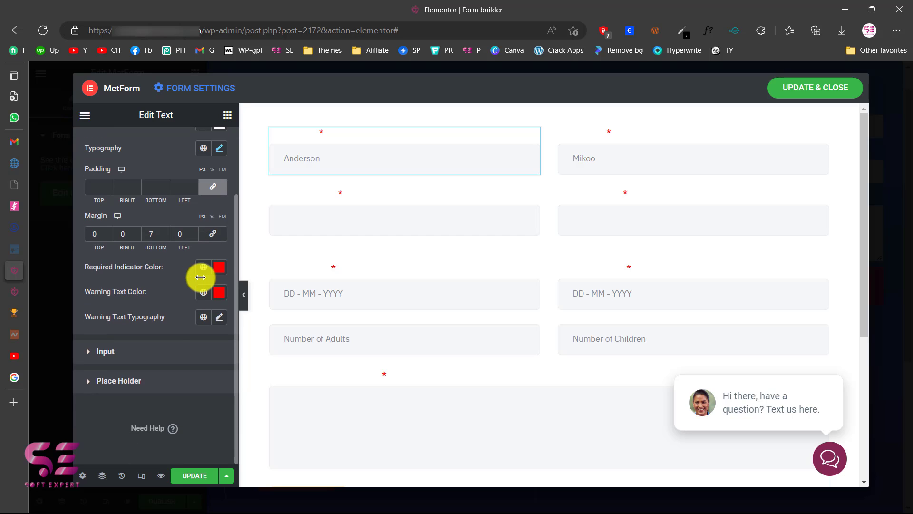
pyautogui.click(168, 358)
pyautogui.scroll(-5, 169, 357)
pyautogui.scroll(4, 169, 357)
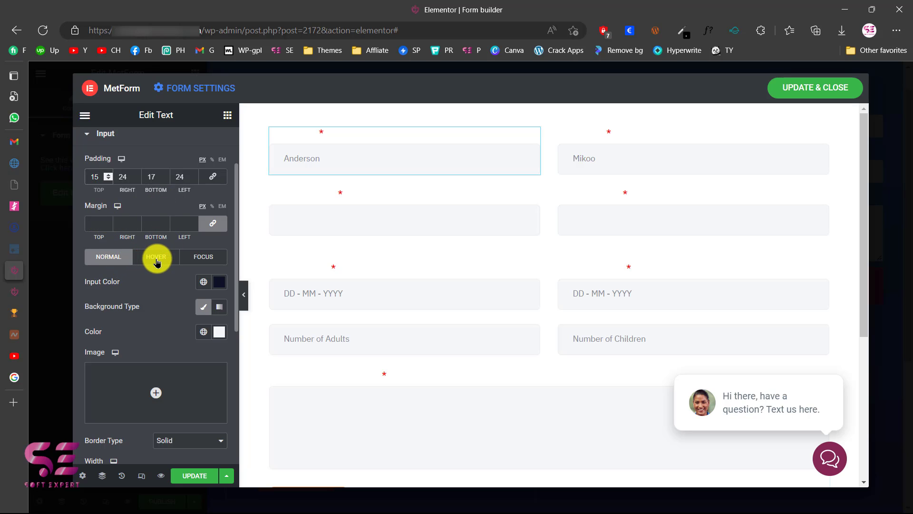
pyautogui.scroll(-5, 198, 257)
pyautogui.click(122, 240)
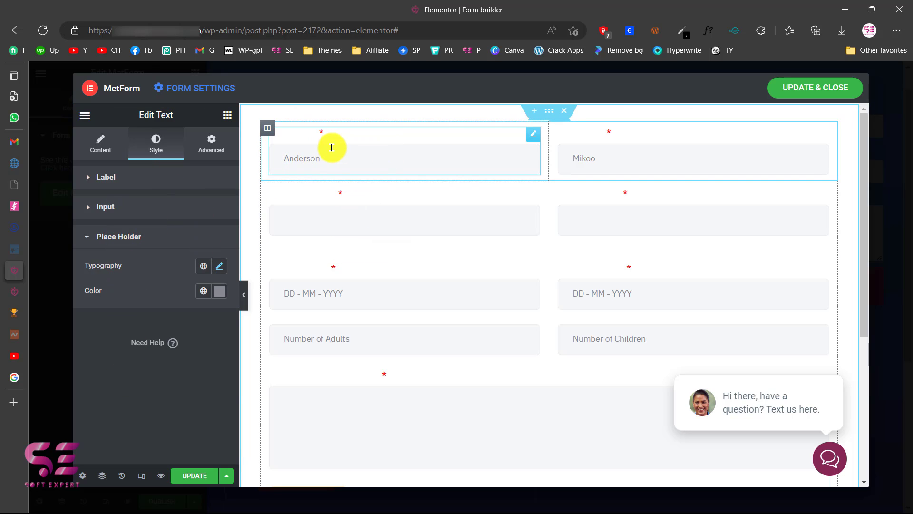
# Step: Examine the Last Name field's content settings and its label style options
pyautogui.click(823, 138)
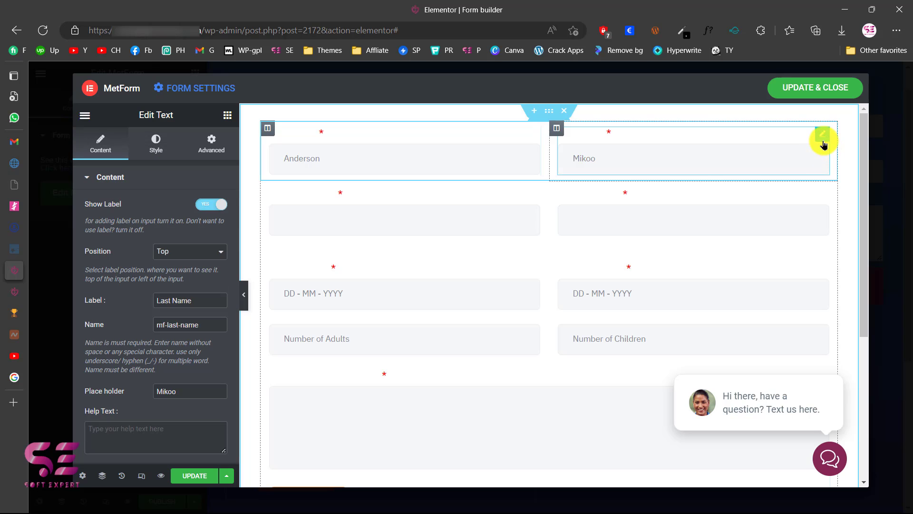
pyautogui.click(149, 139)
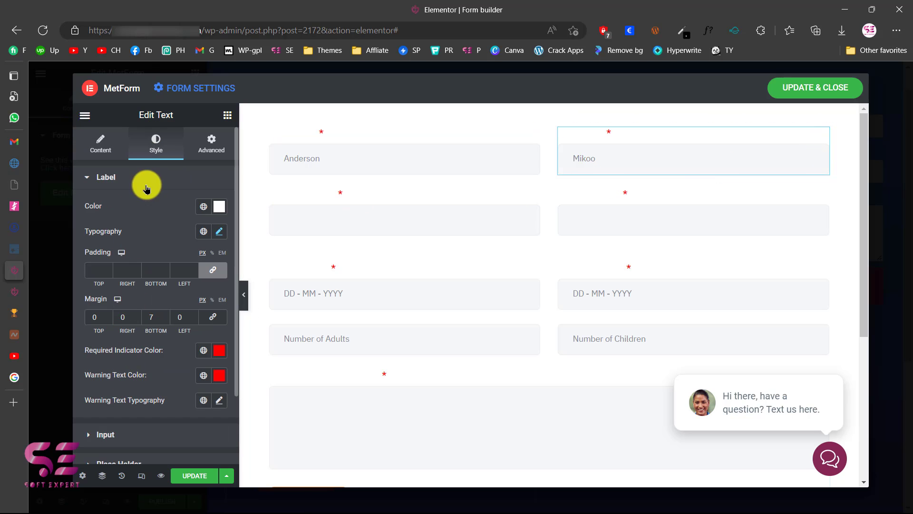
pyautogui.scroll(-2, 406, 305)
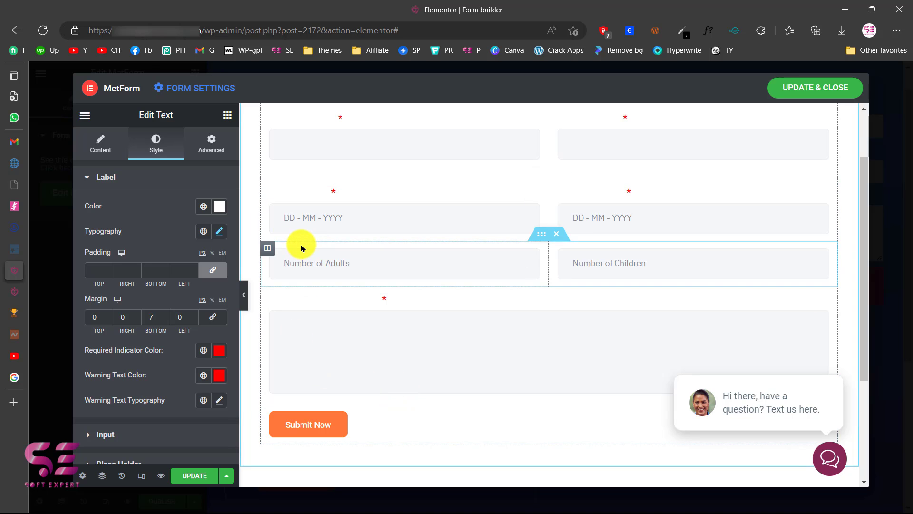
# Step: Examine the MetForm field widgets available for the form, from Submit Button through Summary
pyautogui.click(227, 116)
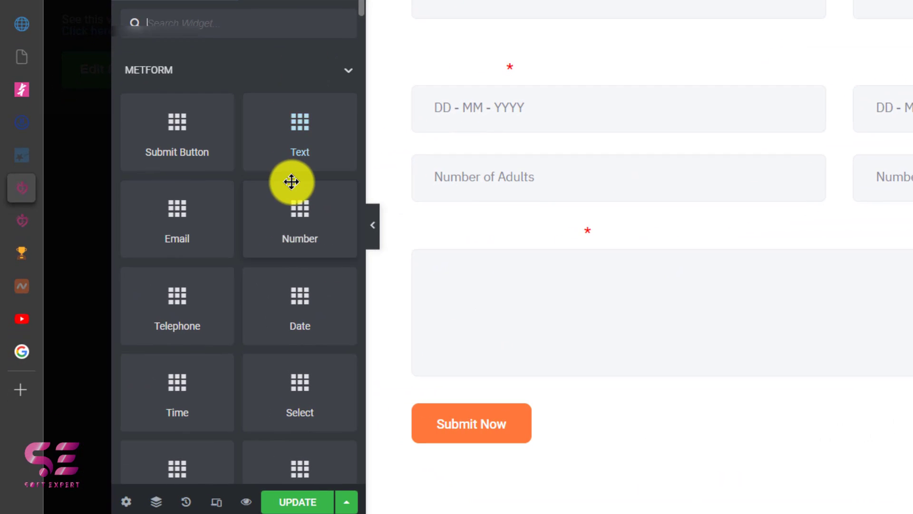
pyautogui.scroll(-2, 291, 181)
pyautogui.scroll(1, 291, 181)
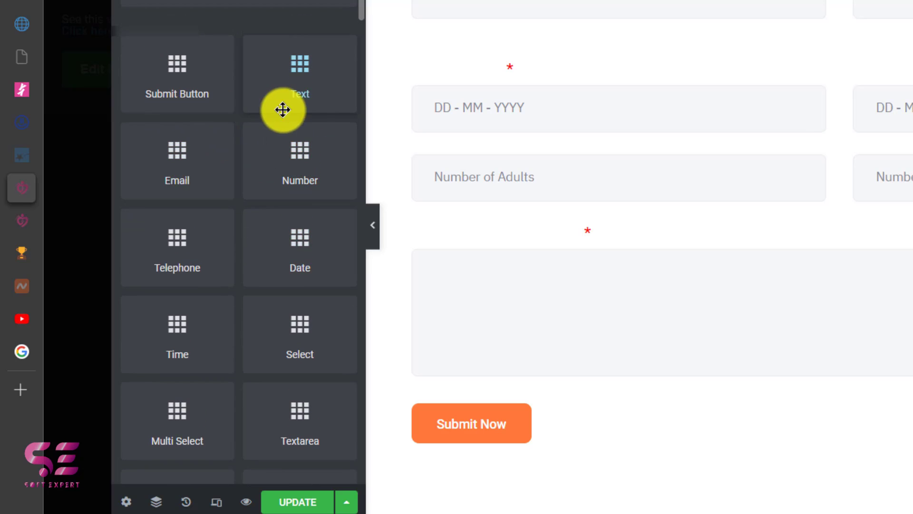
pyautogui.scroll(-7, 318, 202)
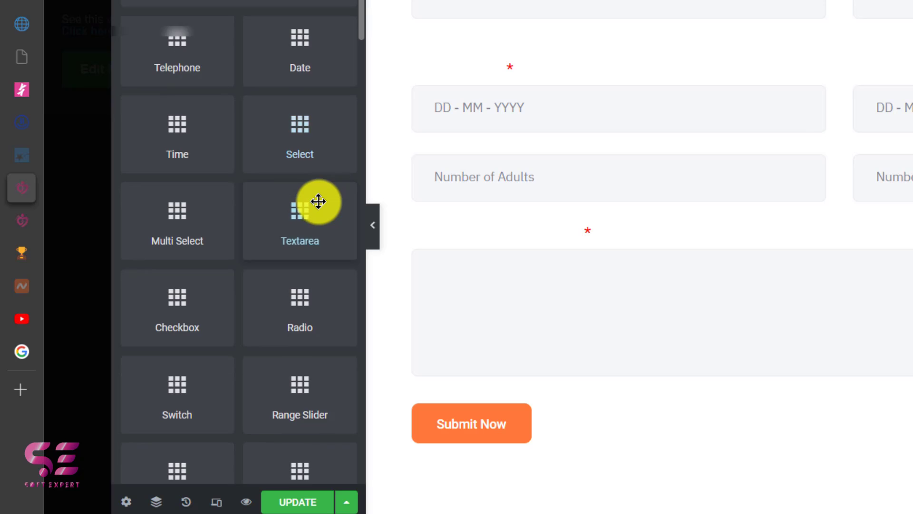
pyautogui.scroll(-7, 318, 201)
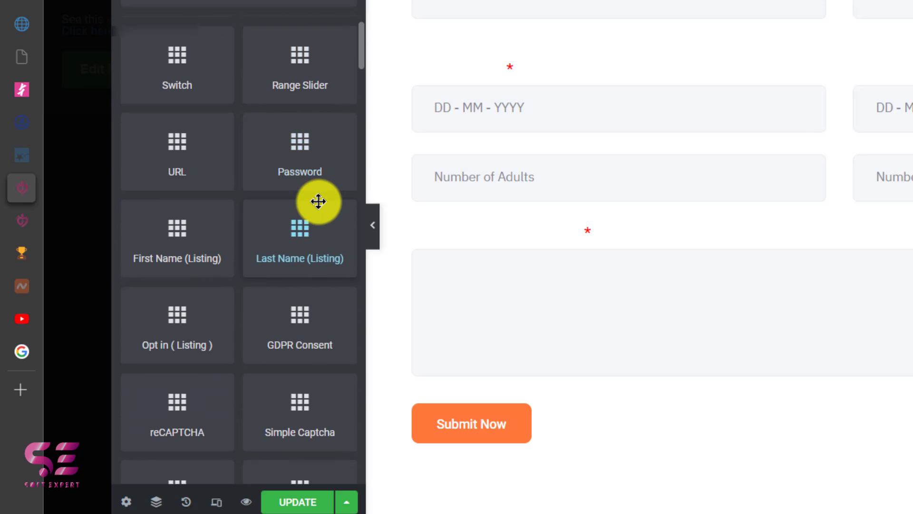
pyautogui.scroll(-3, 318, 201)
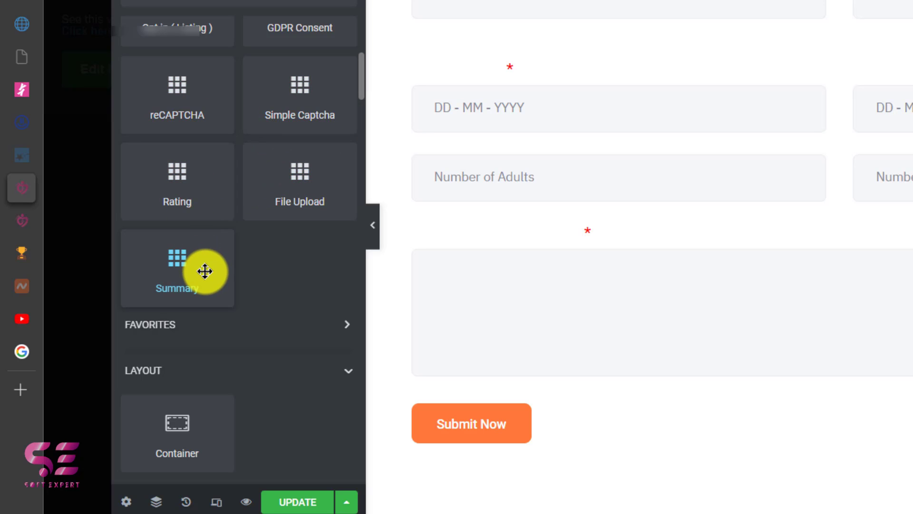
pyautogui.scroll(10, 255, 282)
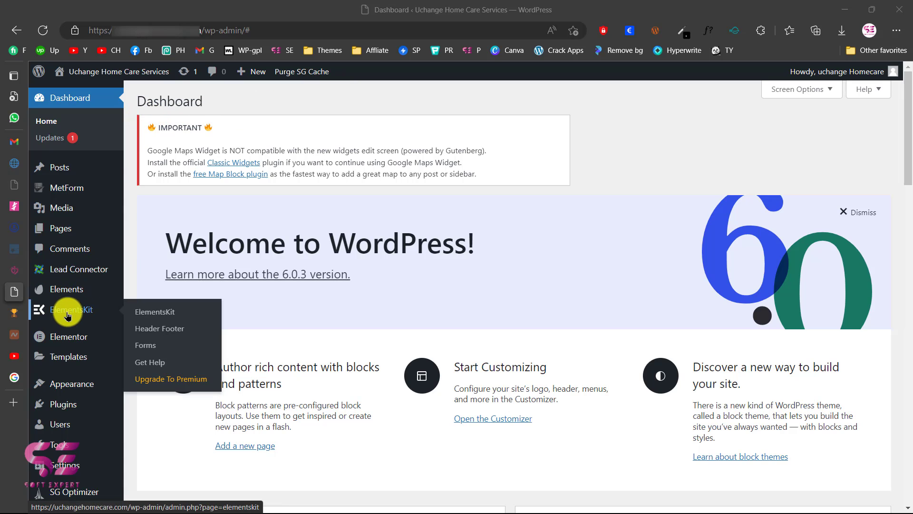
# Step: Switch to the WordPress dashboard and search for metform among the plugins that can be added
pyautogui.moveTo(56, 346)
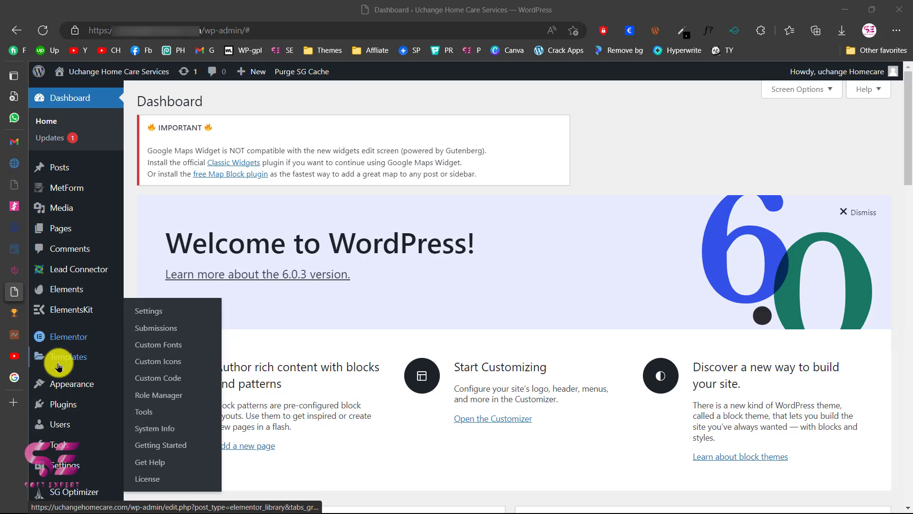
pyautogui.moveTo(55, 404)
pyautogui.click(152, 425)
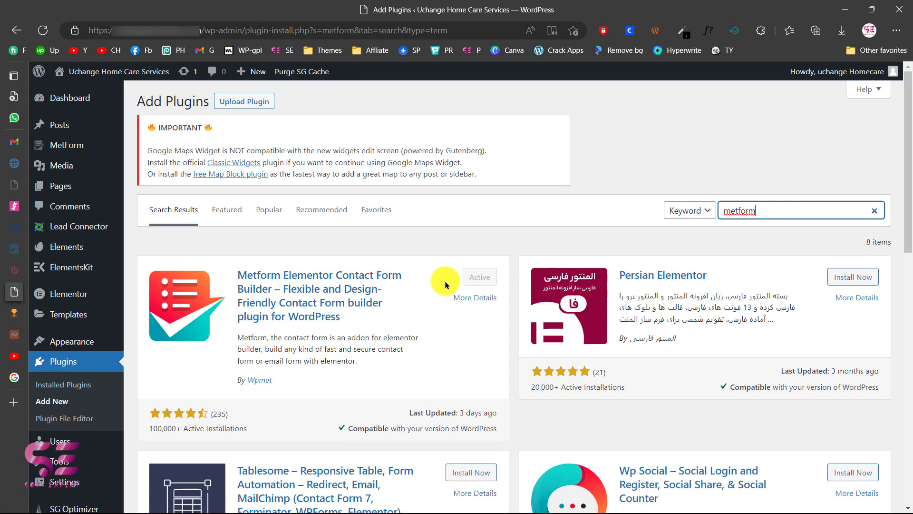
# Step: Examine MetForm's list of saved forms with their shortcodes and its list of submitted entries
pyautogui.click(64, 152)
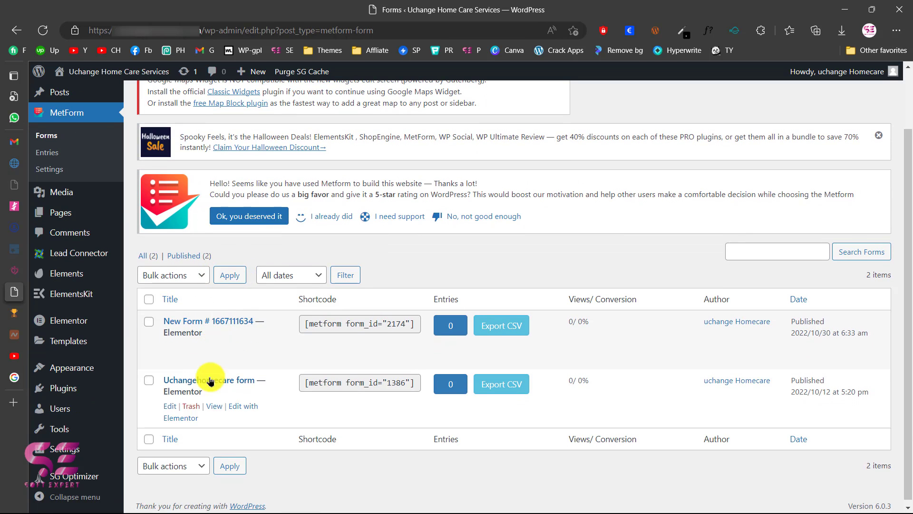
pyautogui.scroll(2, 228, 370)
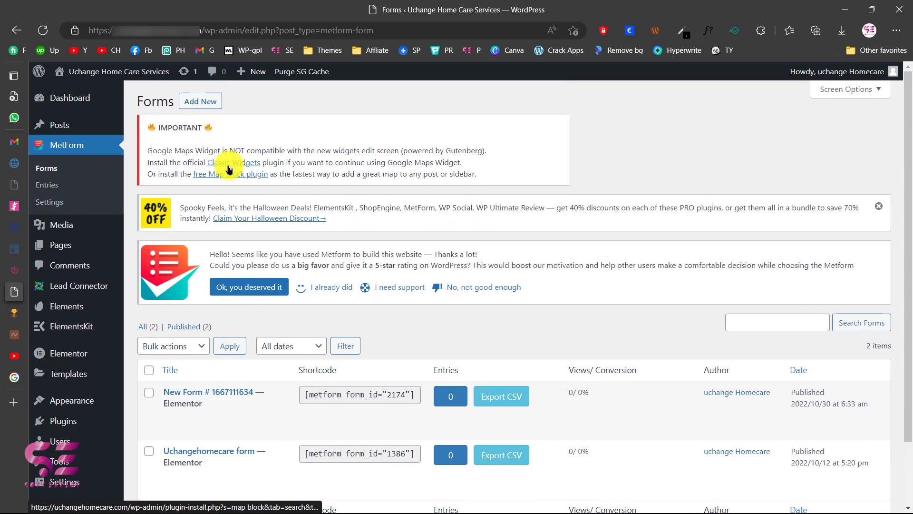
pyautogui.scroll(-2, 236, 110)
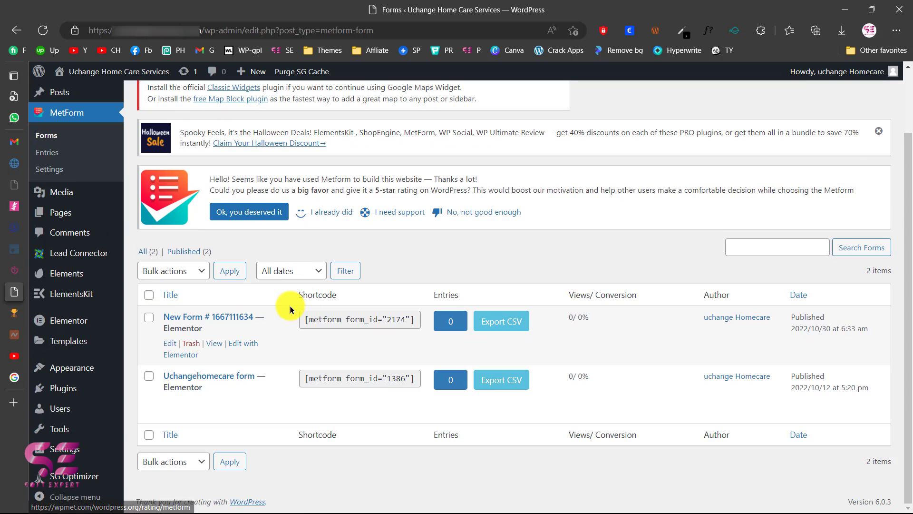
pyautogui.click(63, 151)
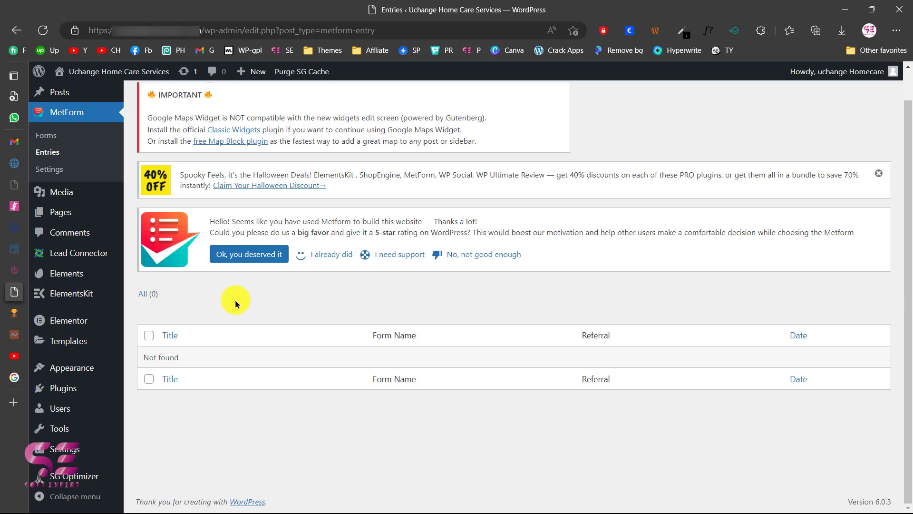
pyautogui.scroll(1, 245, 289)
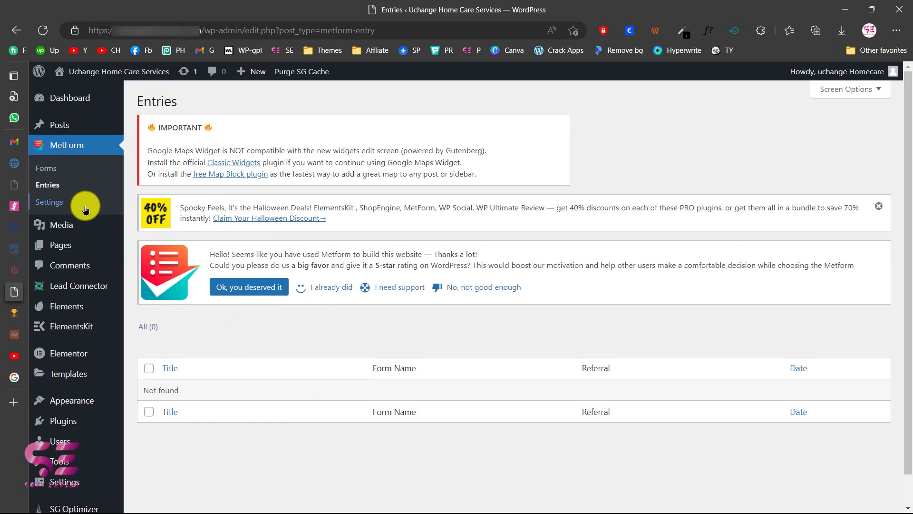
# Step: Examine MetForm's general reCAPTCHA settings, Mailchimp newsletter integration and HubSpot CRM integration
pyautogui.click(49, 201)
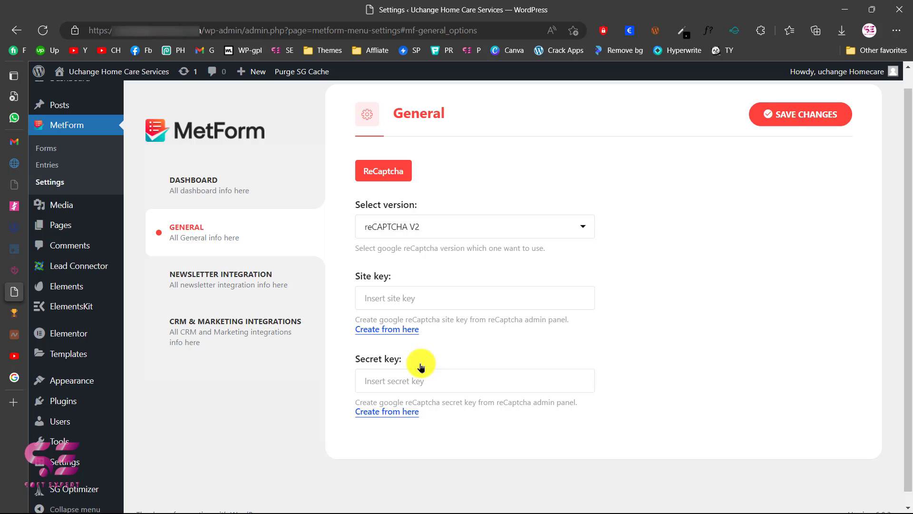
pyautogui.click(246, 284)
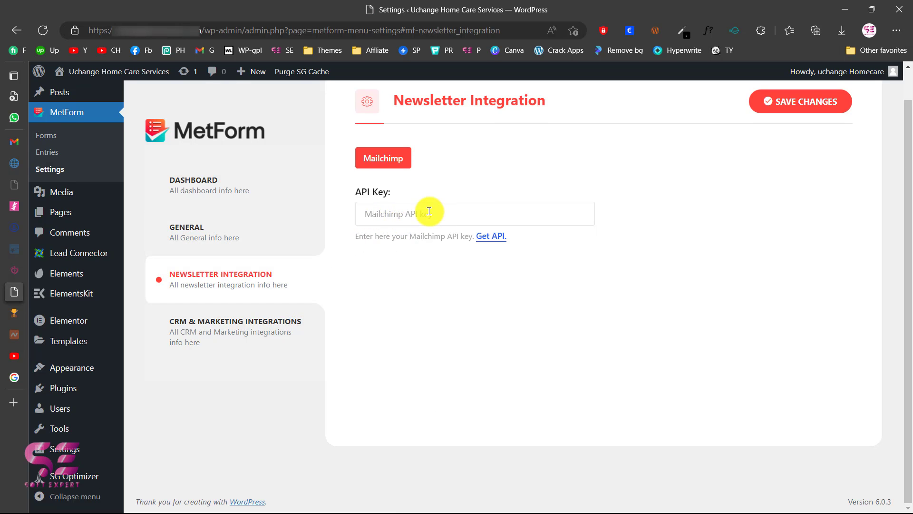
pyautogui.click(195, 326)
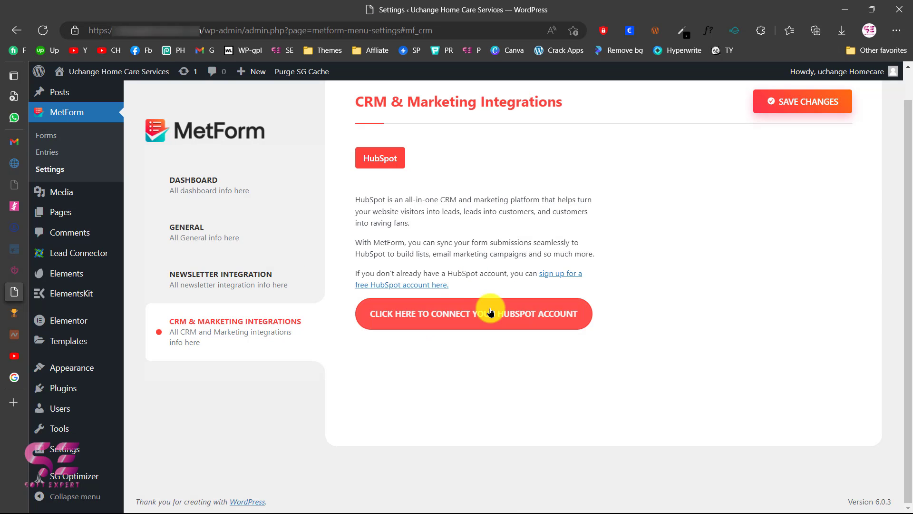
pyautogui.scroll(1, 476, 324)
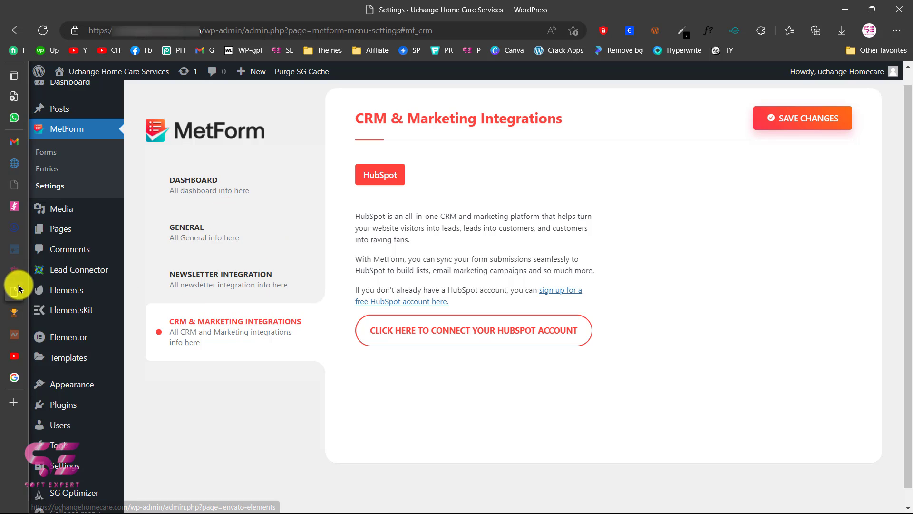
# Step: Switch back to the Elementor form builder page and open the content settings of the Name, Email and Message form
pyautogui.click(33, 271)
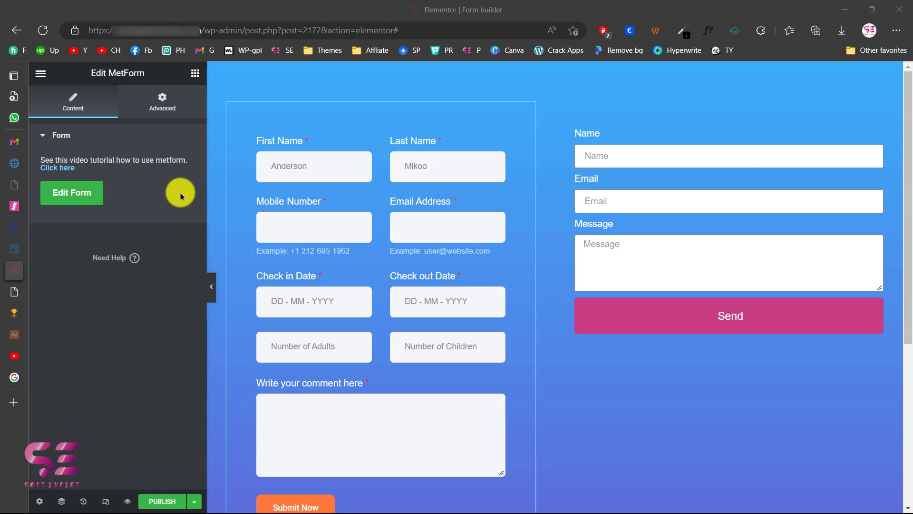
pyautogui.click(195, 74)
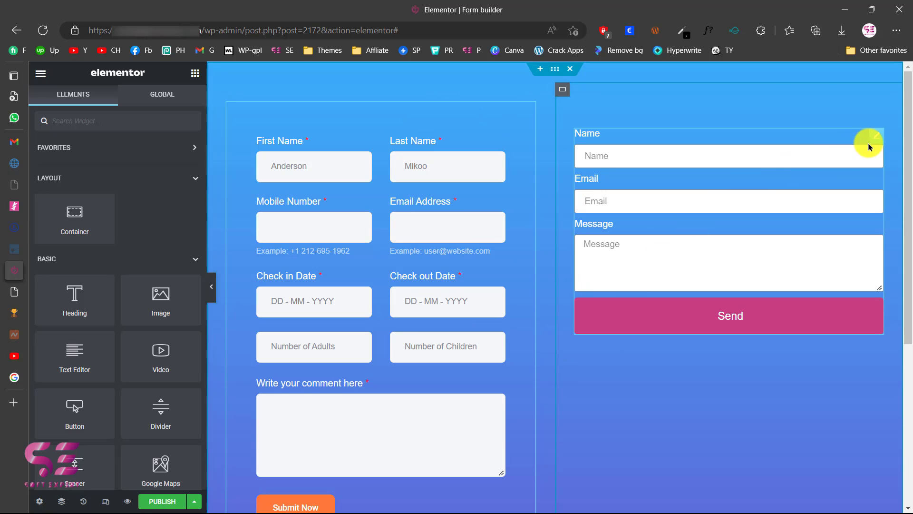
pyautogui.click(878, 139)
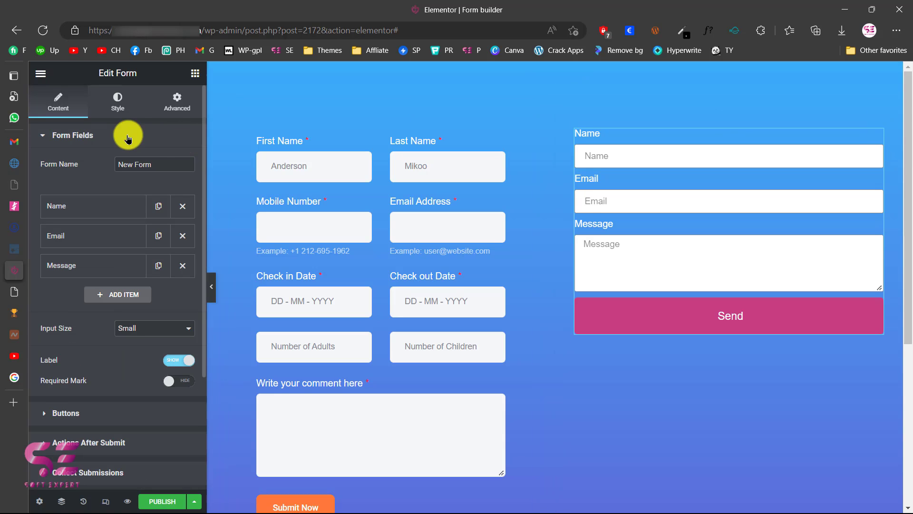
# Step: Search the widgets for form, place a second Form widget below the existing contact form, and delete it again
pyautogui.click(196, 74)
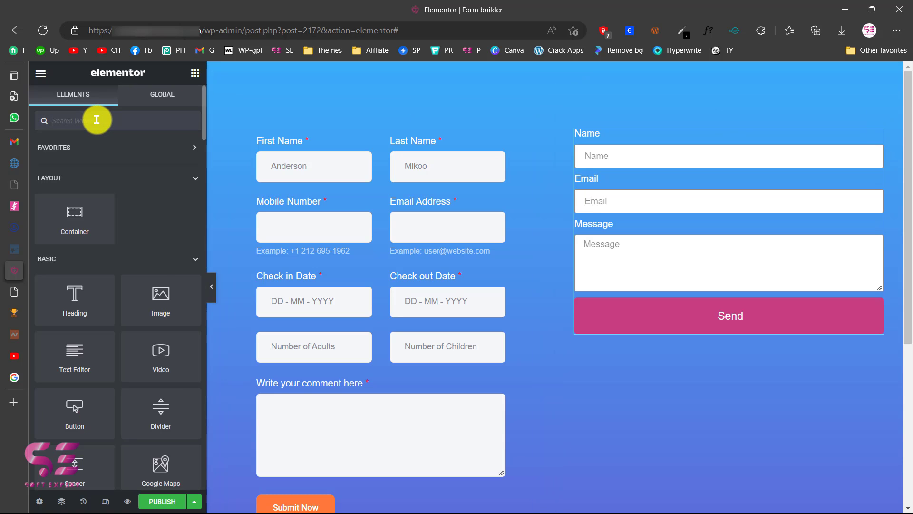
pyautogui.write('fomr')
pyautogui.press('BackSpace')
pyautogui.press('BackSpace')
pyautogui.write('rm')
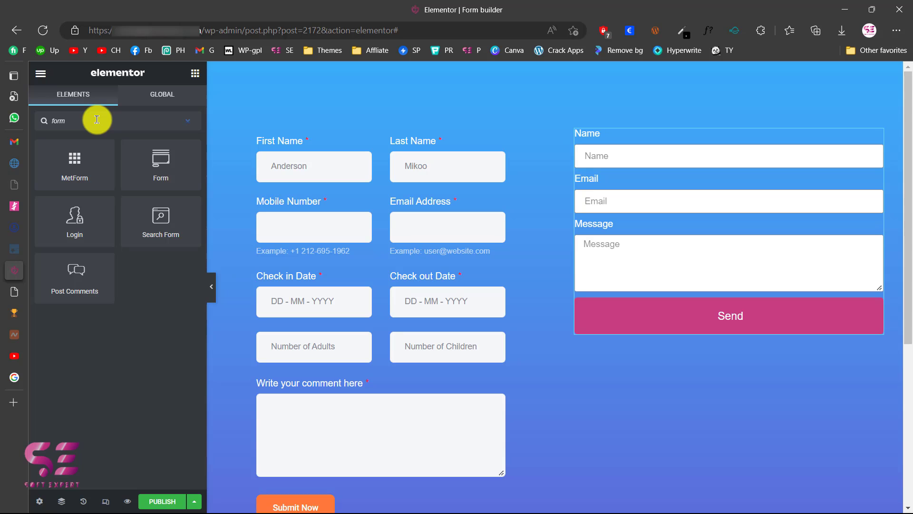
pyautogui.moveTo(165, 161); pyautogui.dragTo(606, 340)
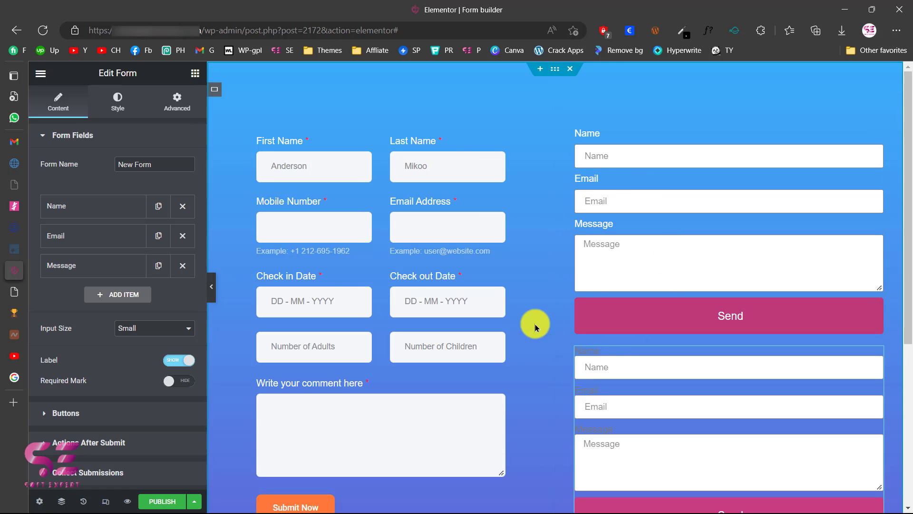
pyautogui.rightClick(874, 359)
pyautogui.click(825, 478)
# Step: Delete the Name, Email and Message form and place a MetForm widget in that column instead
pyautogui.rightClick(875, 136)
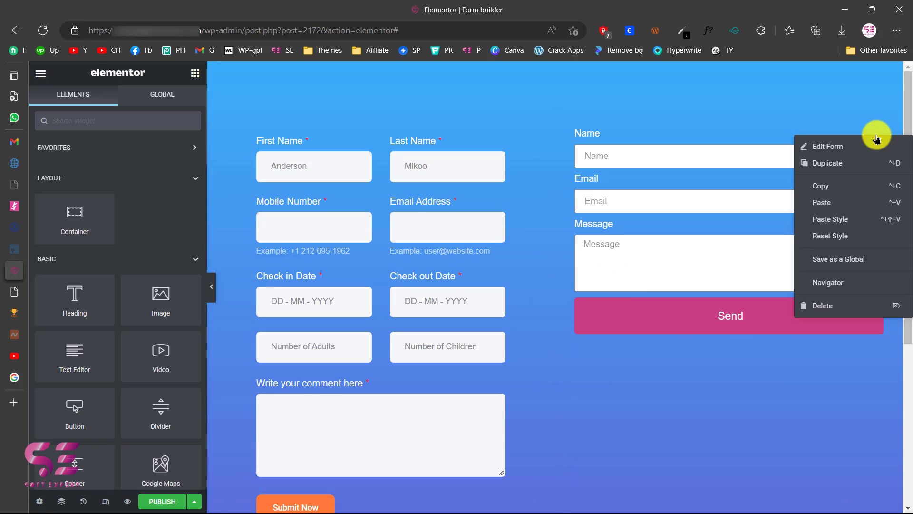
pyautogui.click(827, 306)
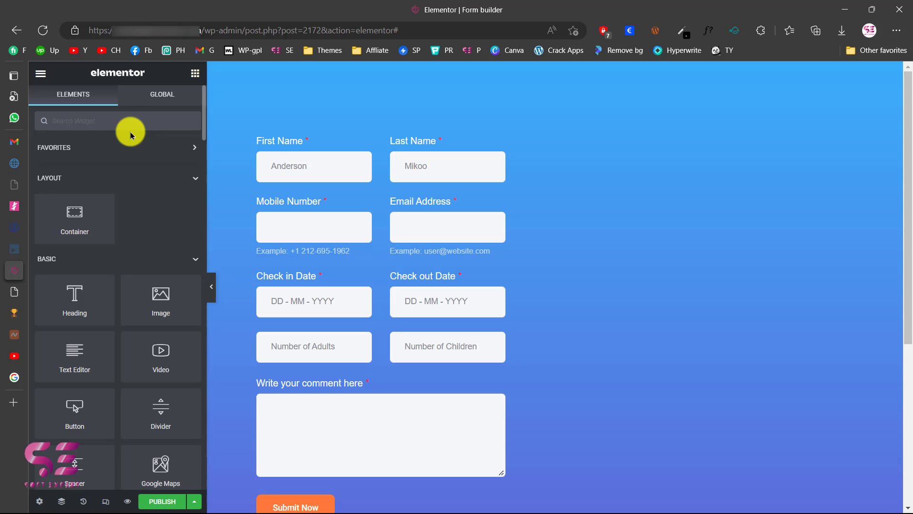
pyautogui.write('form')
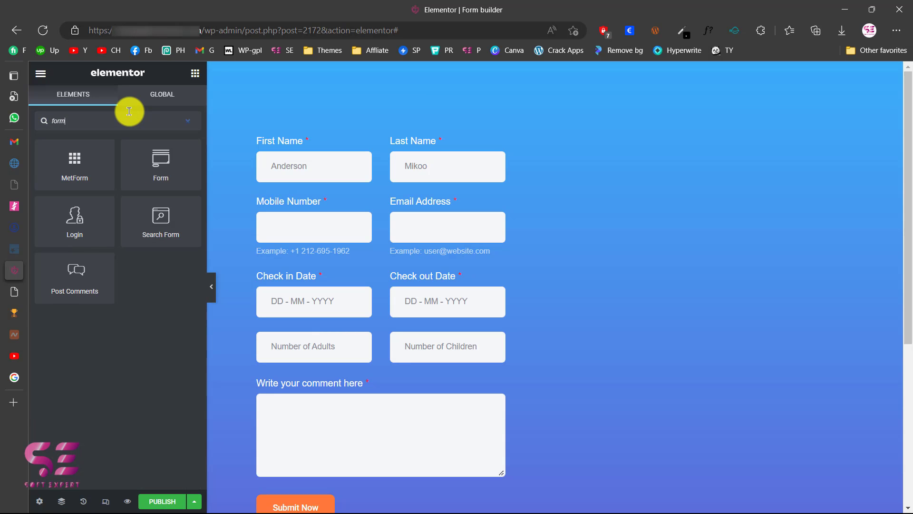
pyautogui.moveTo(73, 167); pyautogui.dragTo(593, 135)
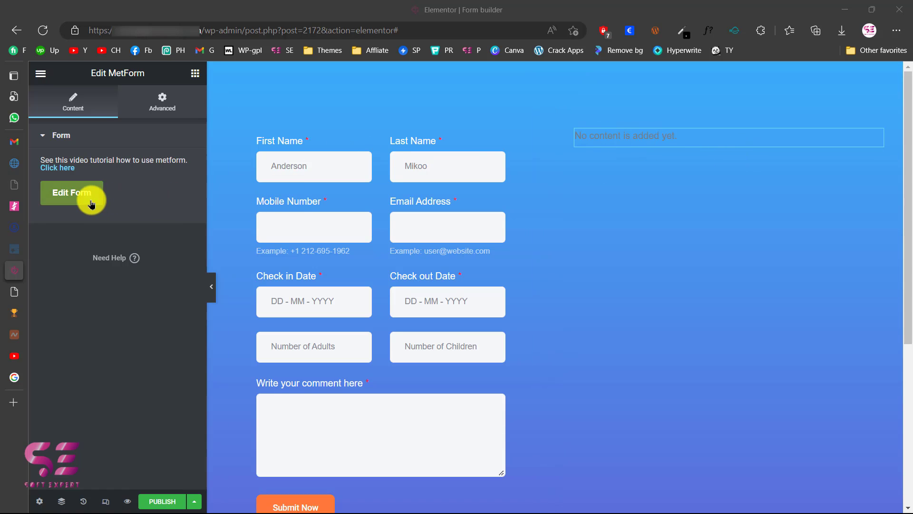
# Step: Open the form chooser of the empty MetForm widget, choose to create a new form and name it Soft Expert
pyautogui.click(66, 202)
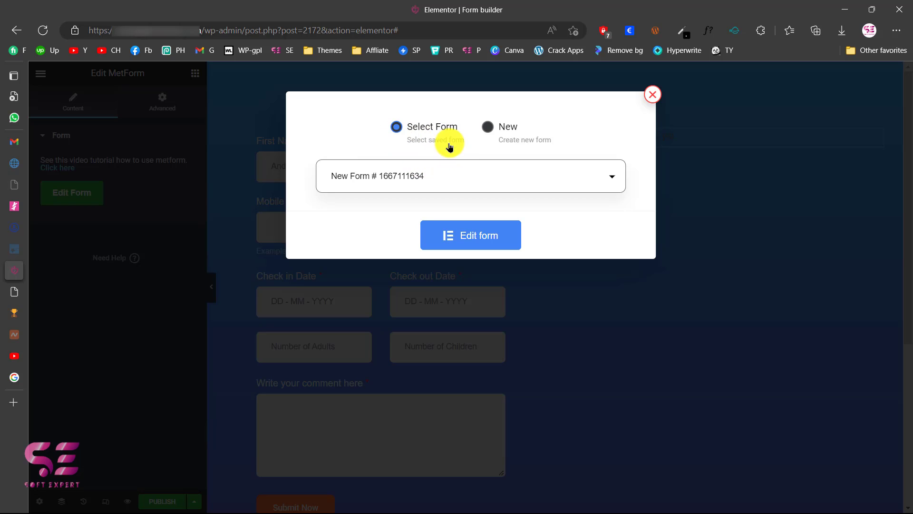
pyautogui.click(454, 179)
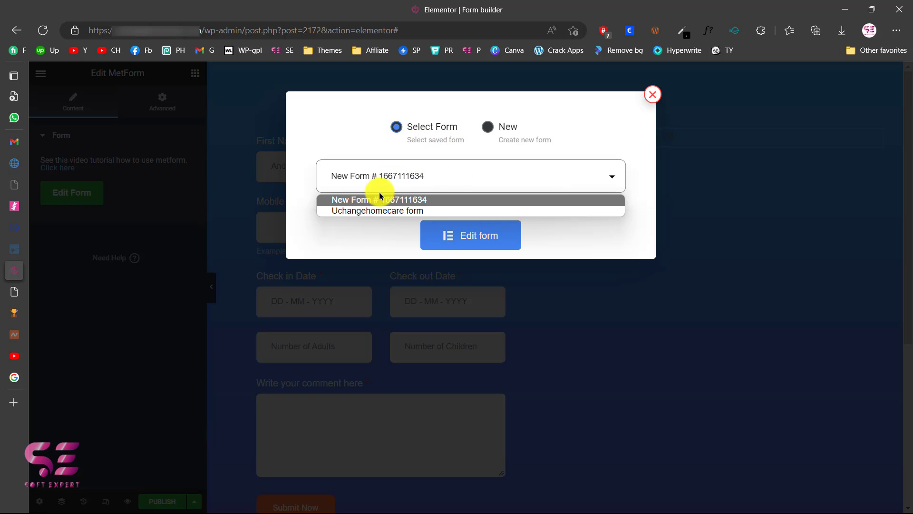
pyautogui.click(403, 177)
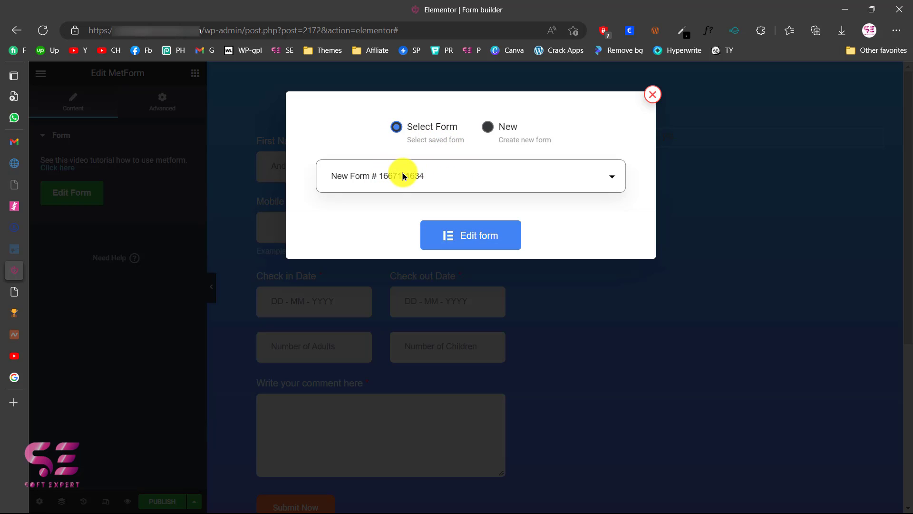
pyautogui.click(489, 128)
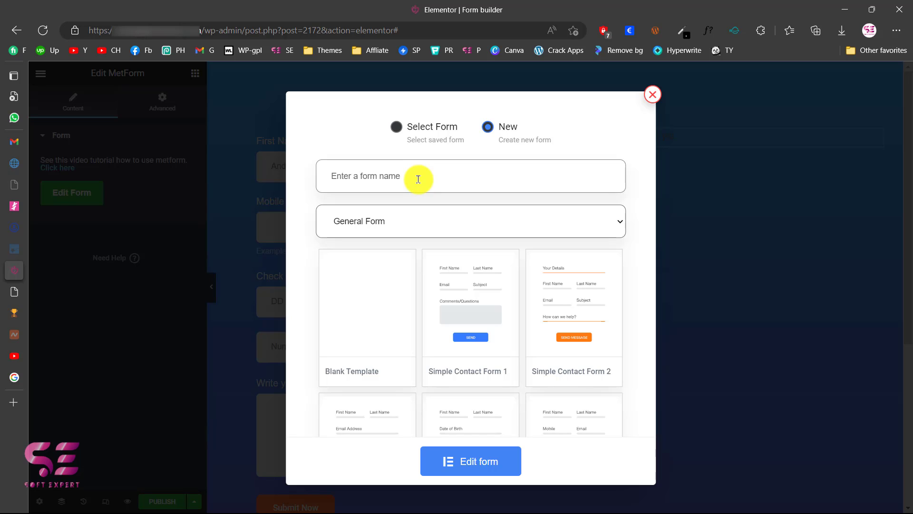
pyautogui.write('Soft Expert')
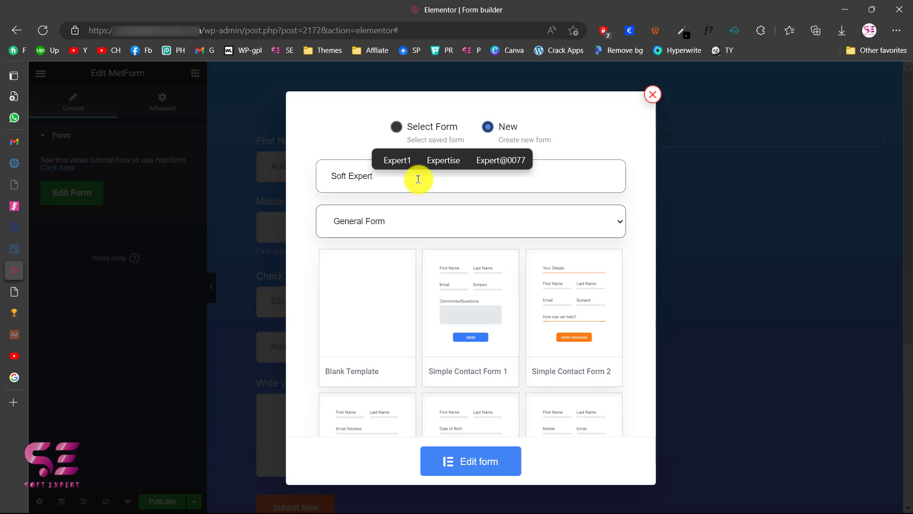
# Step: Keep General Form as the form type and examine the free and Pro templates offered for the new form
pyautogui.click(614, 224)
pyautogui.click(398, 245)
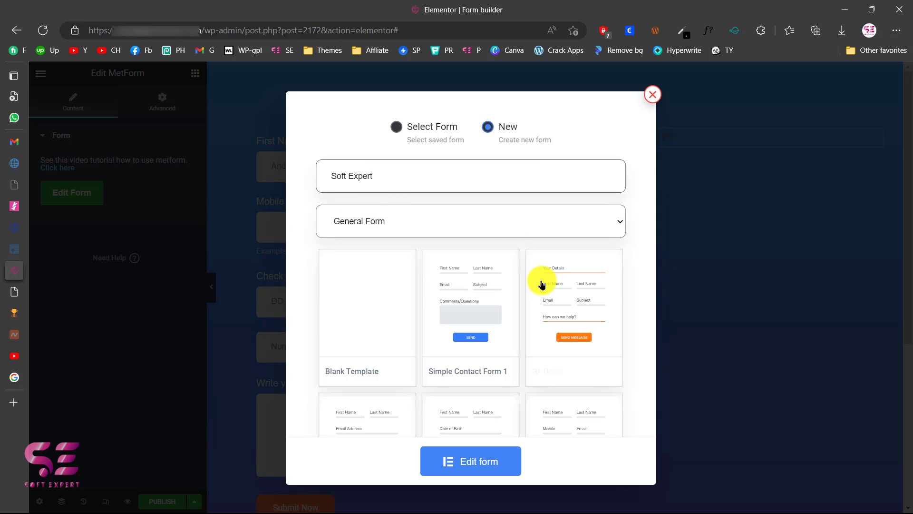
pyautogui.scroll(-1, 546, 330)
pyautogui.scroll(-1, 475, 302)
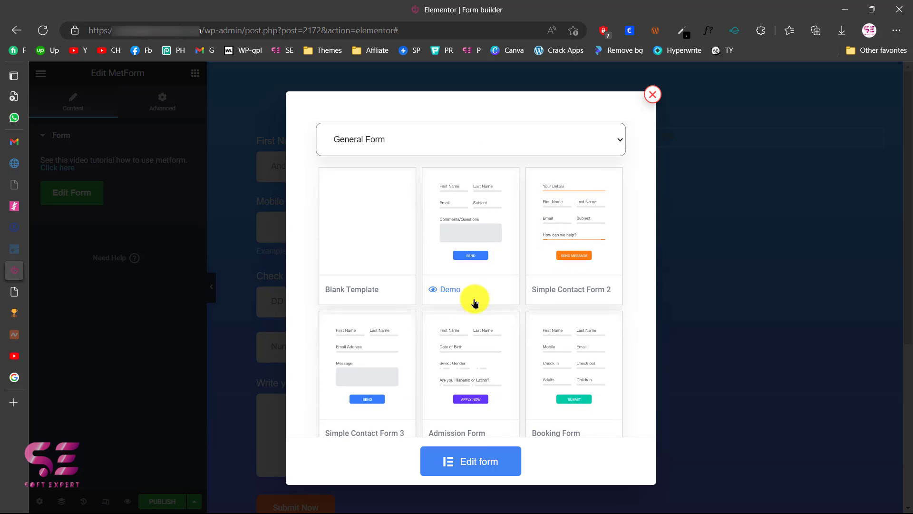
pyautogui.scroll(-1, 565, 277)
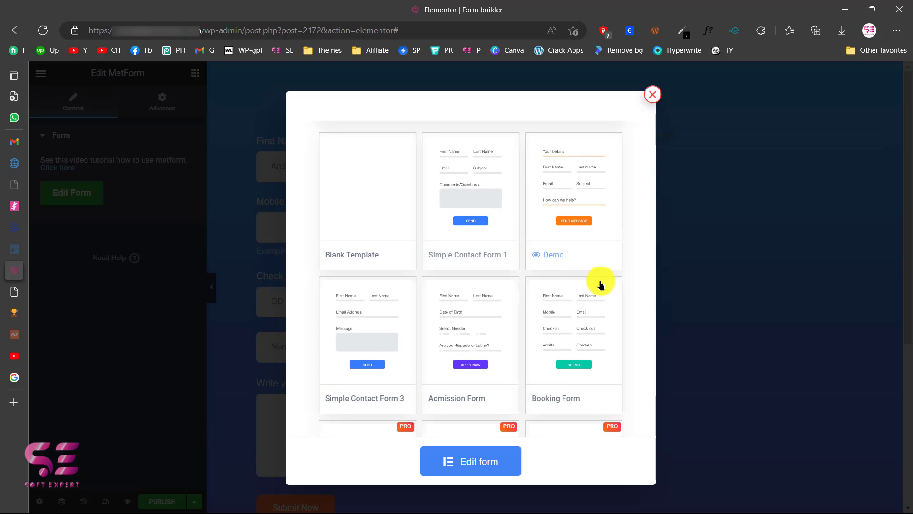
pyautogui.scroll(-3, 392, 342)
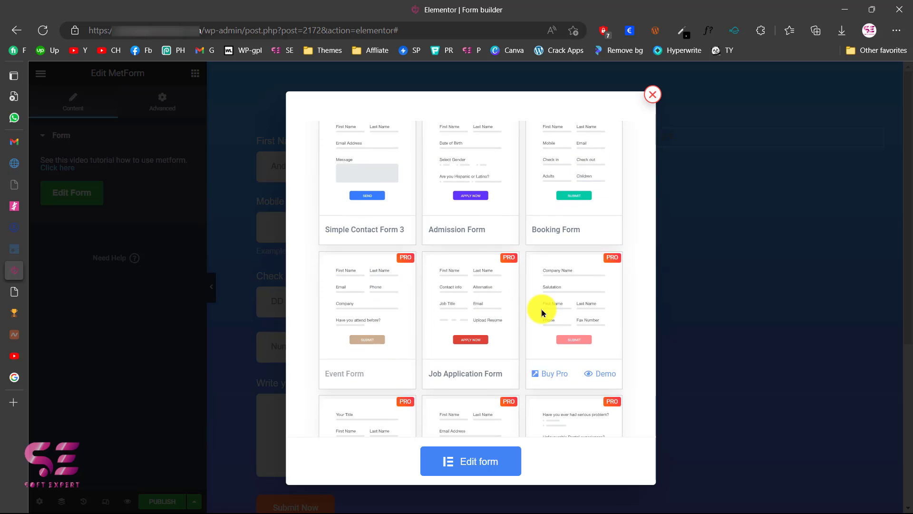
pyautogui.scroll(-2, 541, 307)
pyautogui.scroll(6, 507, 374)
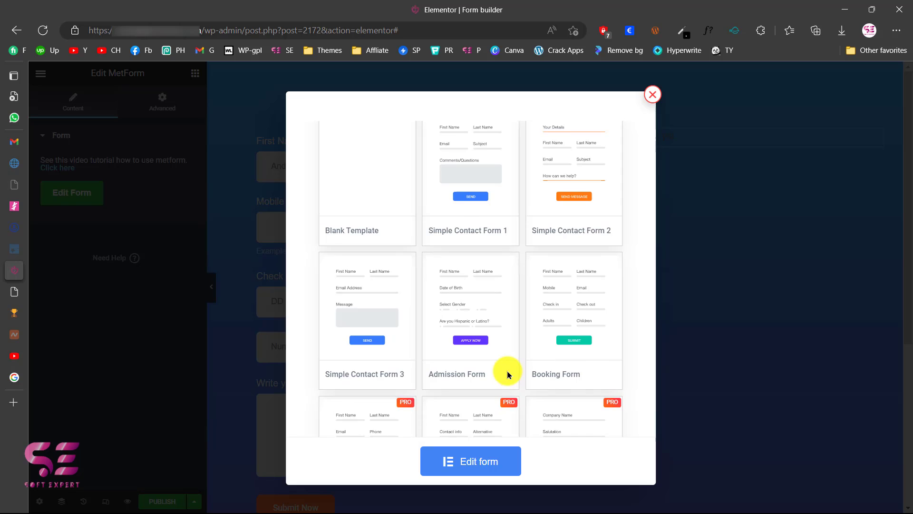
pyautogui.scroll(-1, 525, 408)
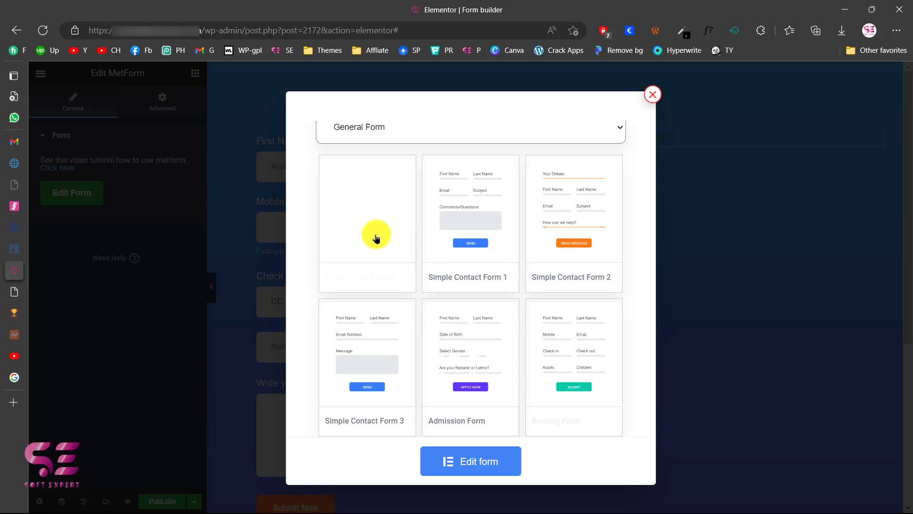
pyautogui.scroll(-1, 619, 319)
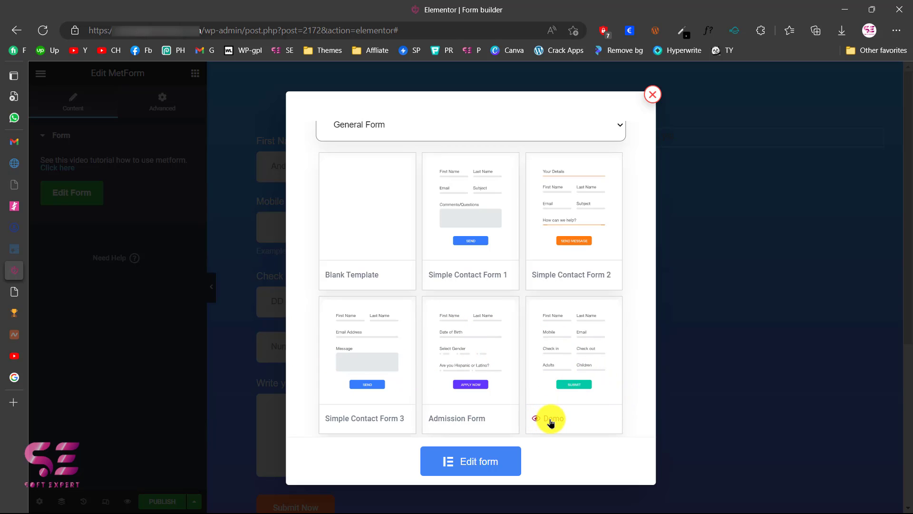
# Step: Select the Booking Form template, leave its demo page for the form builder page, and open the new form for editing
pyautogui.click(550, 421)
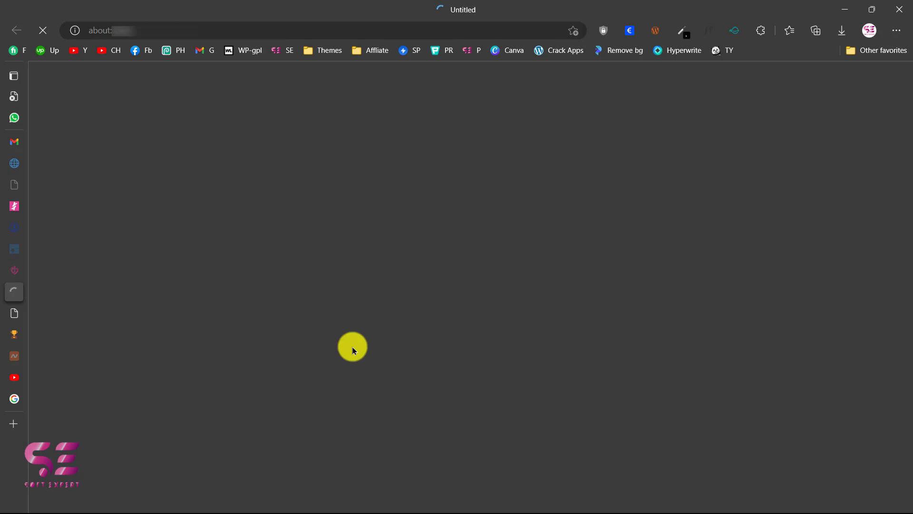
pyautogui.click(19, 274)
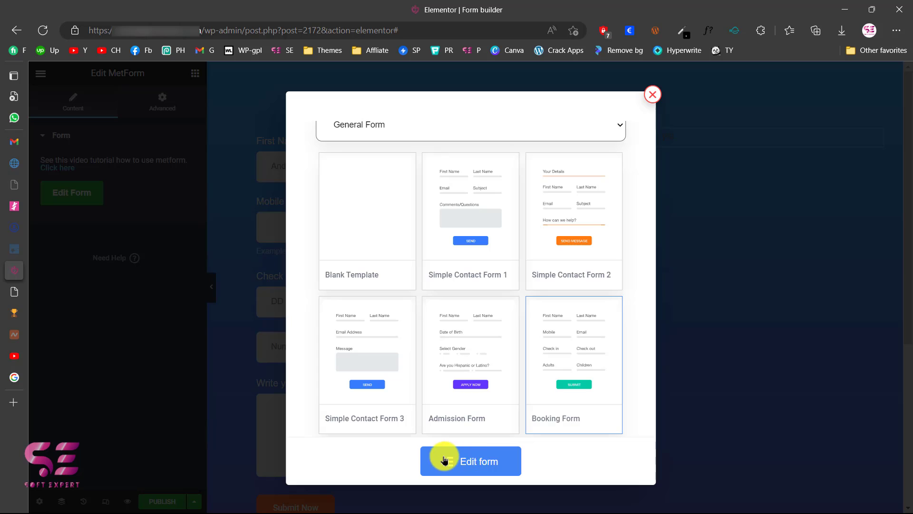
pyautogui.click(474, 461)
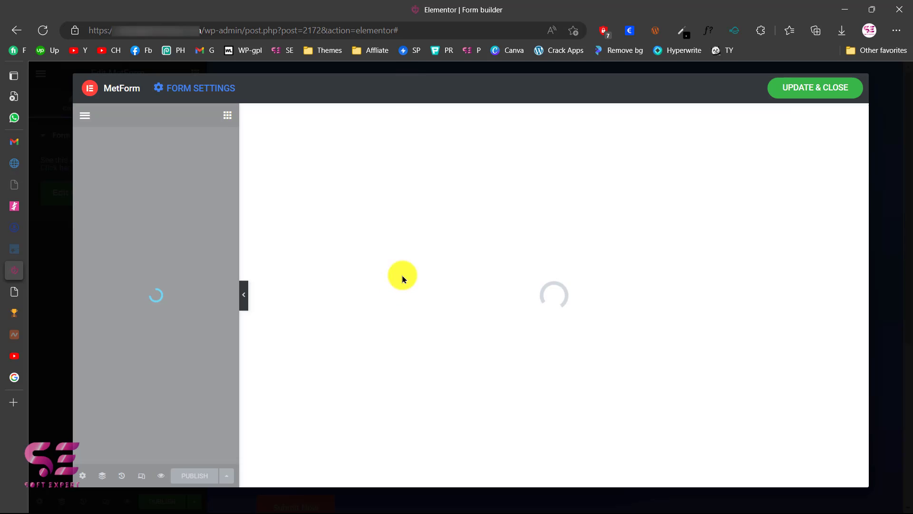
# Step: Change the title of the Booking Form heading to "Your form"
pyautogui.scroll(-2, 435, 273)
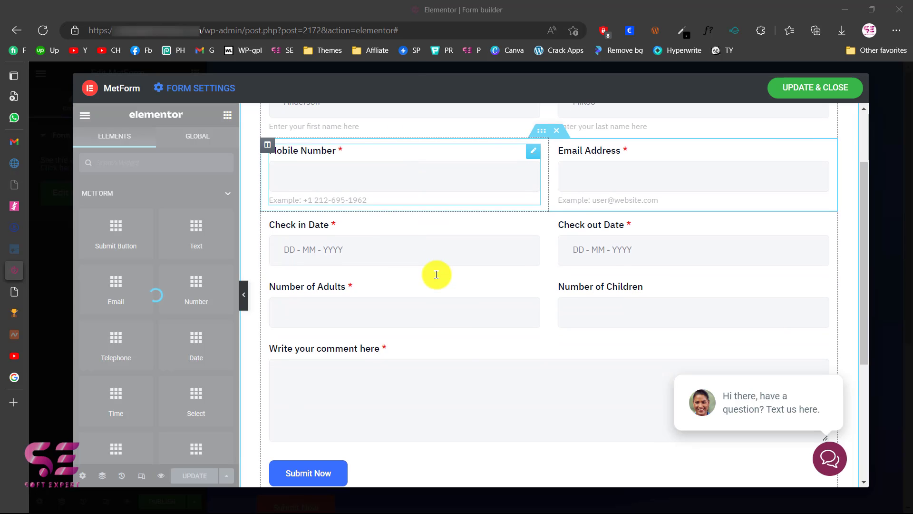
pyautogui.scroll(1, 460, 394)
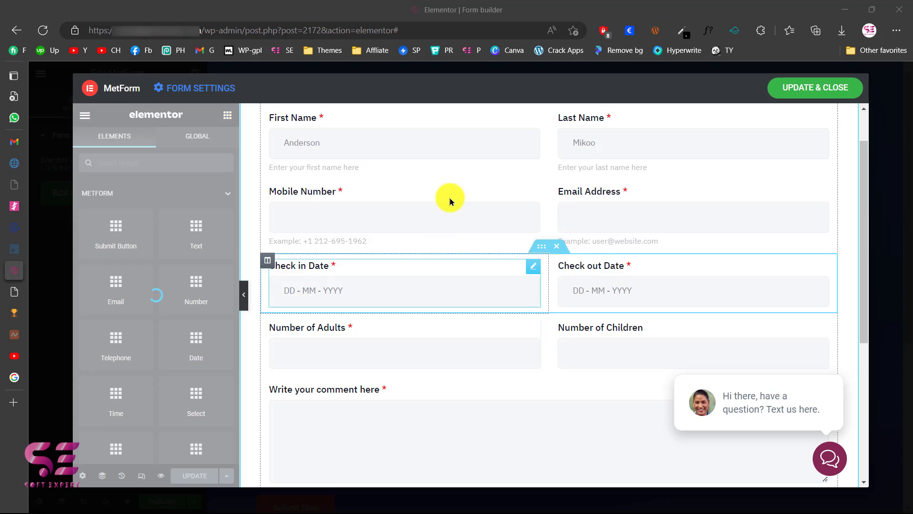
pyautogui.scroll(1, 447, 200)
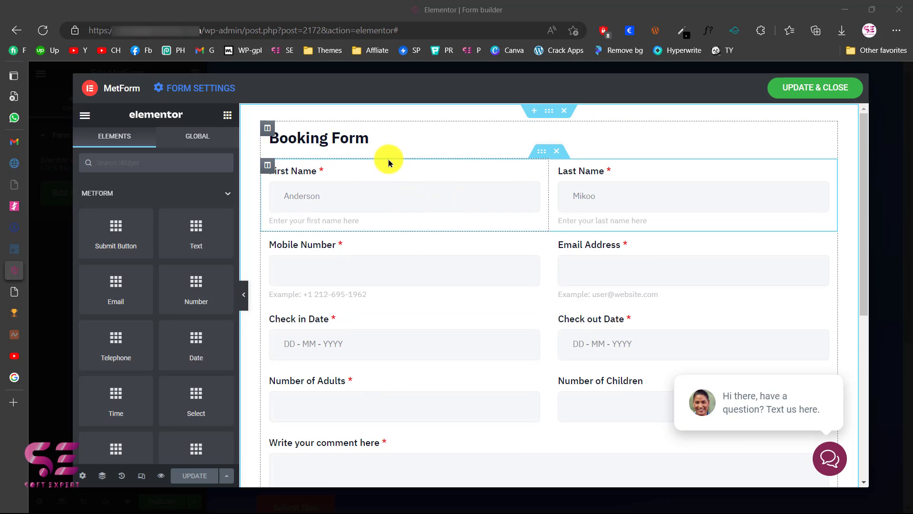
pyautogui.click(412, 146)
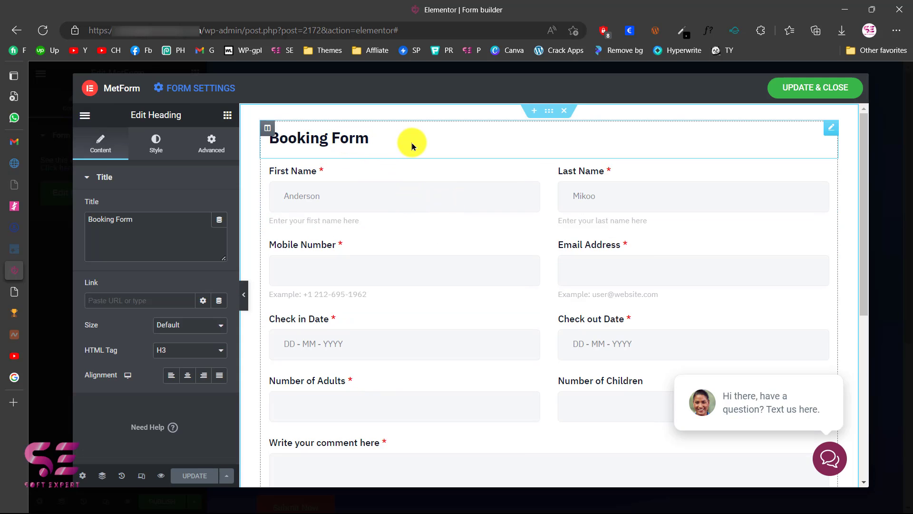
pyautogui.moveTo(143, 228); pyautogui.dragTo(82, 231)
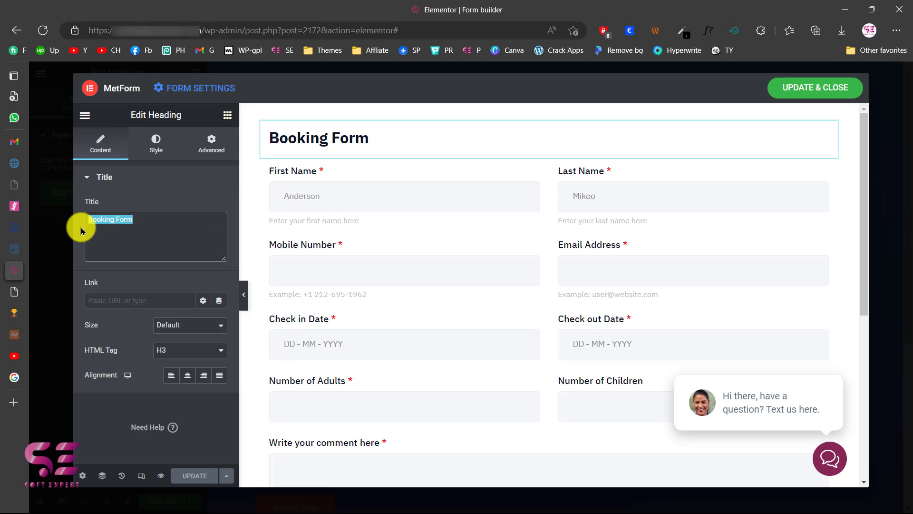
pyautogui.write('Your Fomr')
pyautogui.press('BackSpace')
pyautogui.press('BackSpace')
pyautogui.write('rm')
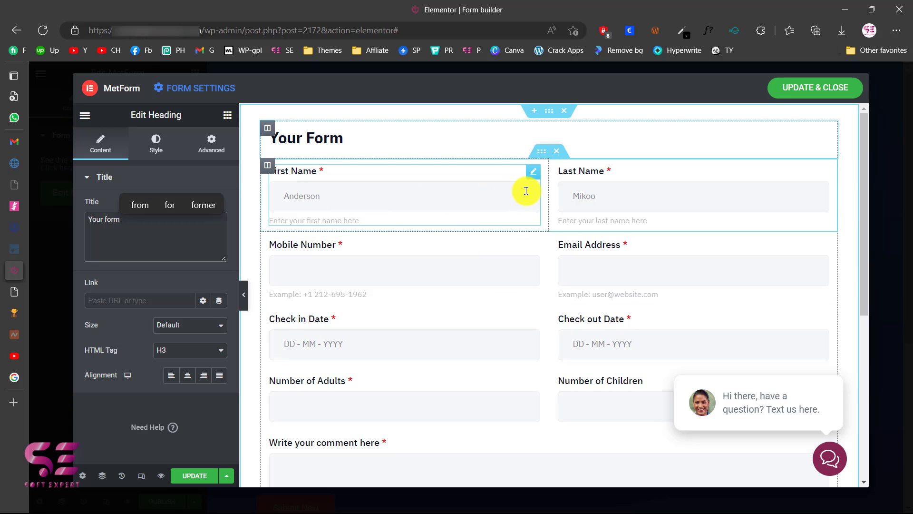
# Step: Open the First Name field's content settings and re-enter its label as "First Name"
pyautogui.click(534, 174)
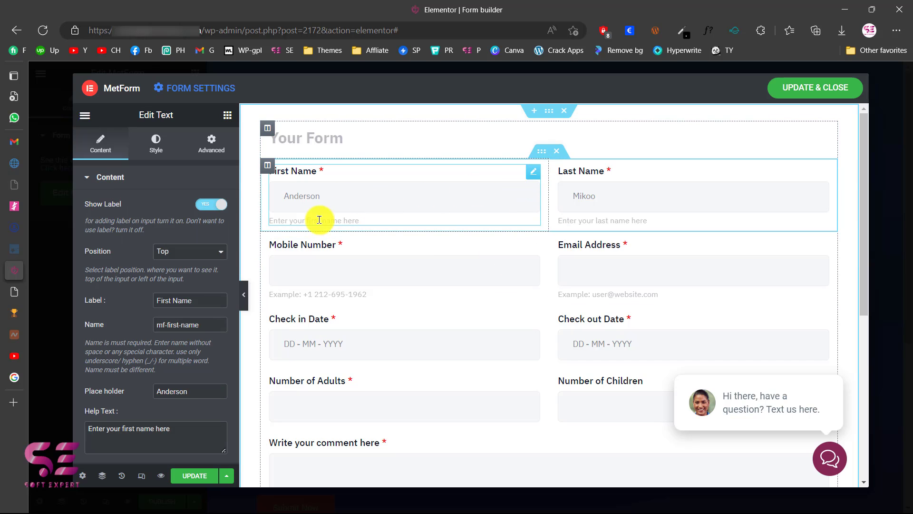
pyautogui.scroll(-1, 187, 272)
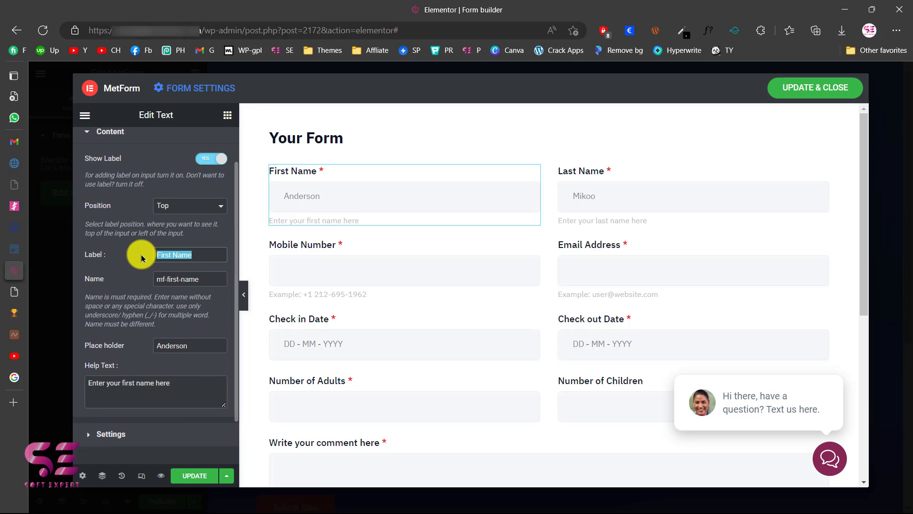
pyautogui.write('Firs')
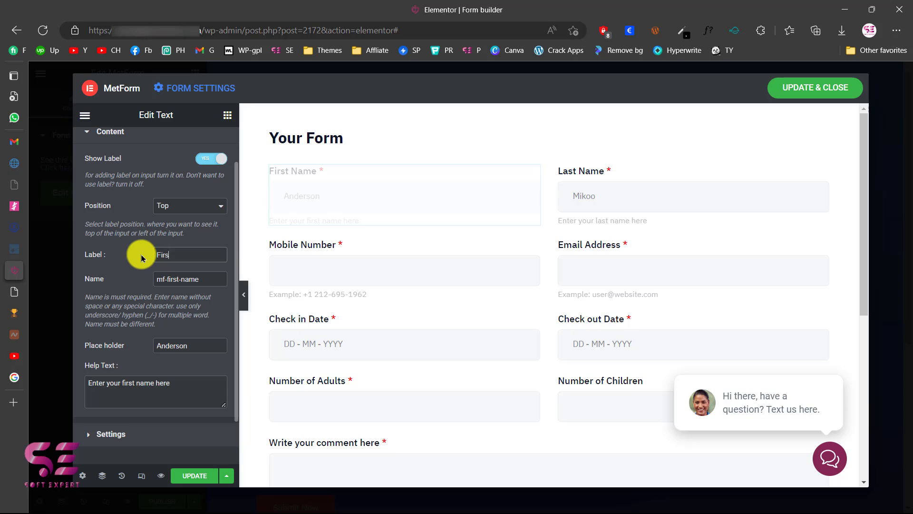
pyautogui.write('t Name')
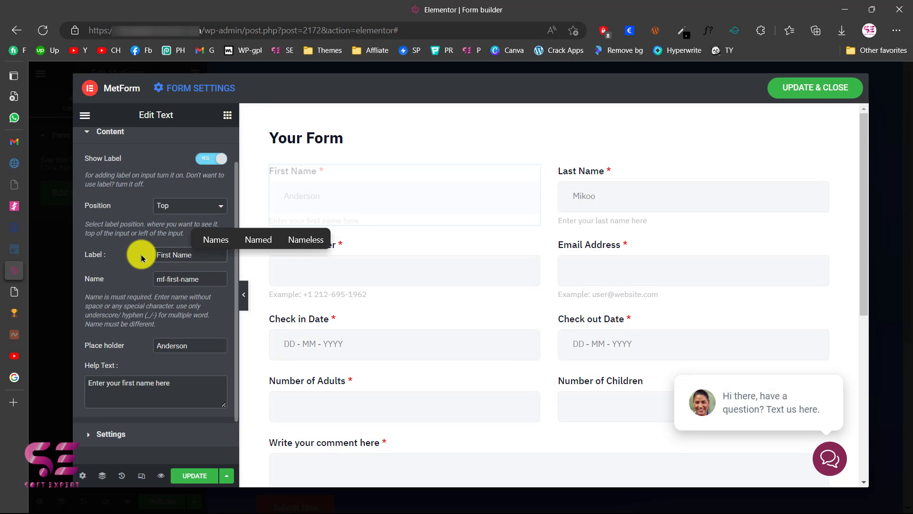
# Step: Try adding "Middle" to the end of the First Name field's label, and remove the word again
pyautogui.write(' Middle')
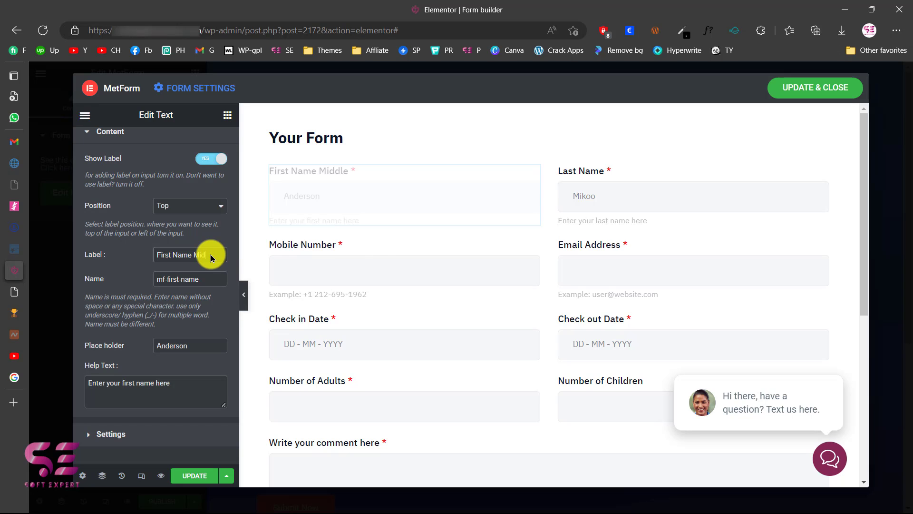
pyautogui.press('BackSpace')
pyautogui.press('BackSpace')
pyautogui.press('BackSpace')
pyautogui.press('BackSpace')
pyautogui.press('BackSpace')
pyautogui.press('BackSpace')
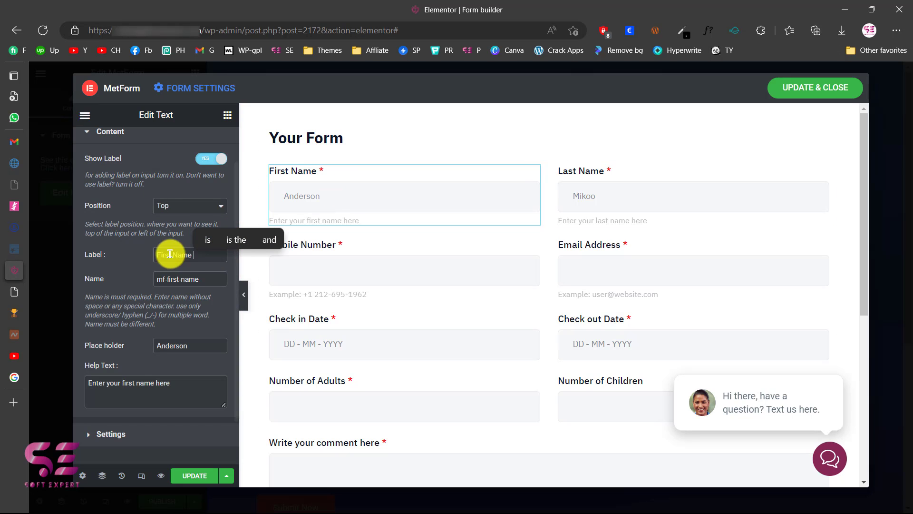
# Step: Set the First Name field's placeholder to "first name"
pyautogui.scroll(-1, 177, 292)
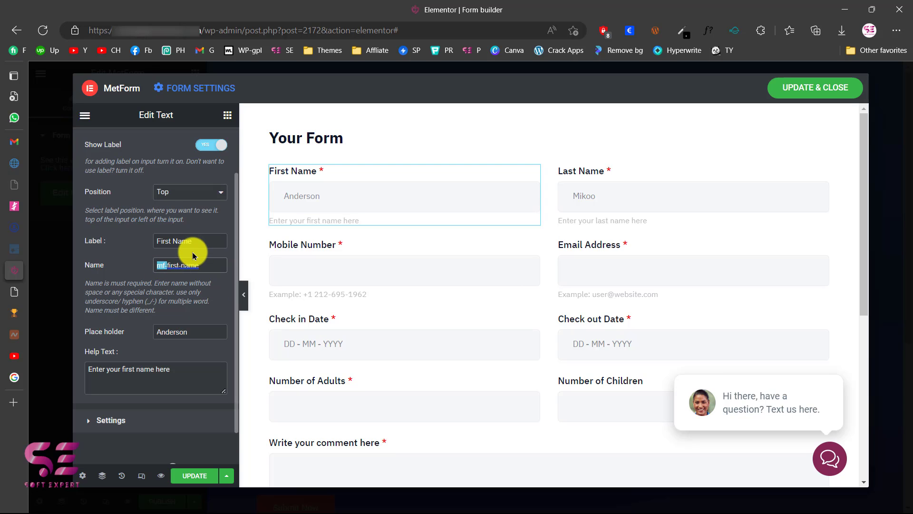
pyautogui.scroll(-1, 192, 249)
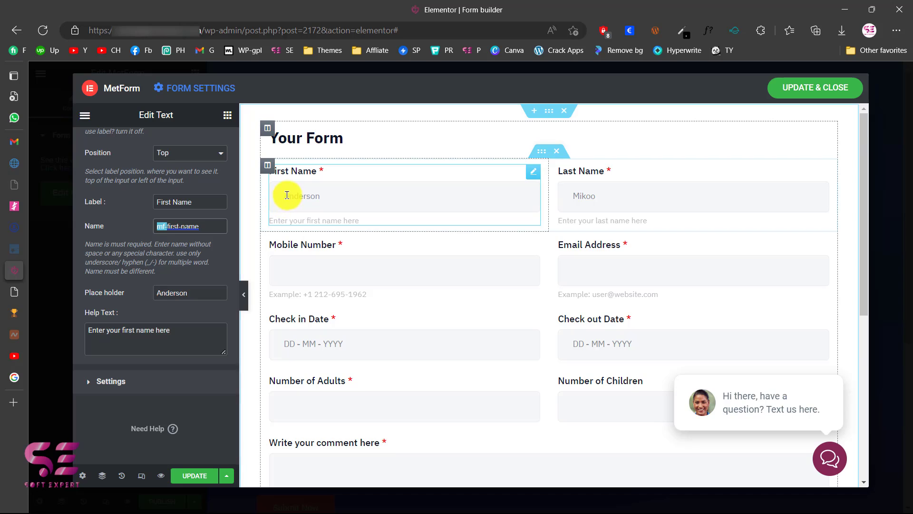
pyautogui.moveTo(200, 291); pyautogui.dragTo(61, 301)
pyautogui.write('first name')
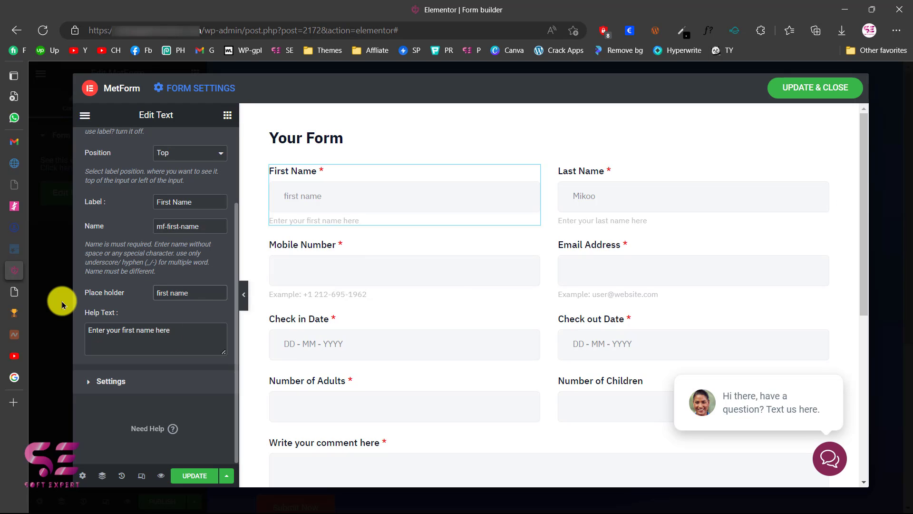
# Step: Examine the First Name field's help text, validation type options and warning message
pyautogui.moveTo(85, 330); pyautogui.dragTo(185, 330)
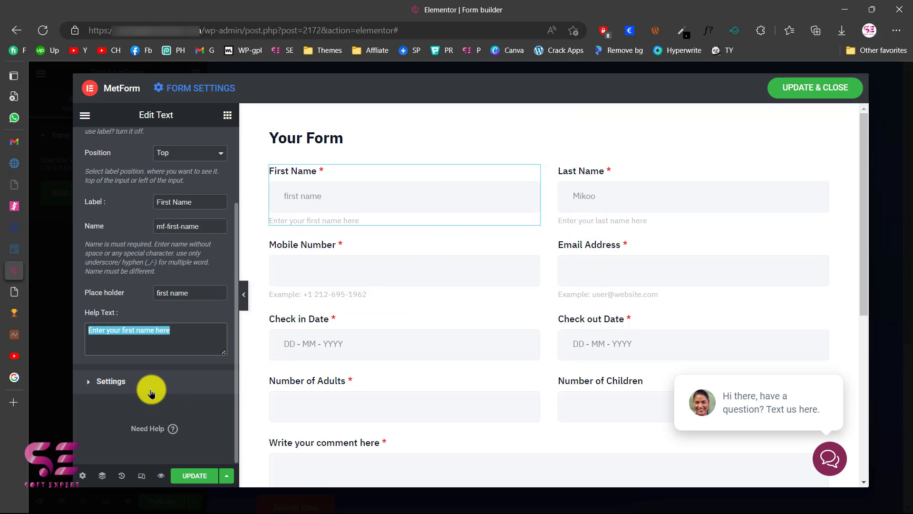
pyautogui.click(124, 385)
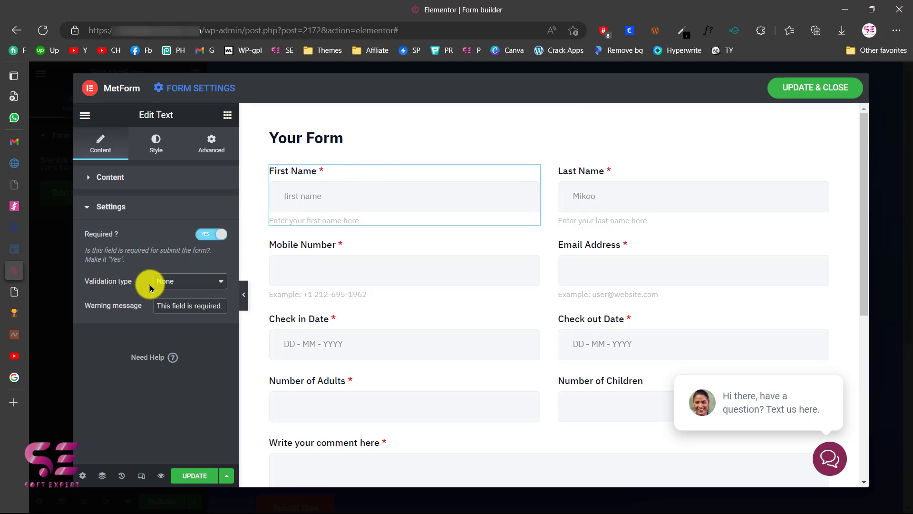
pyautogui.click(179, 281)
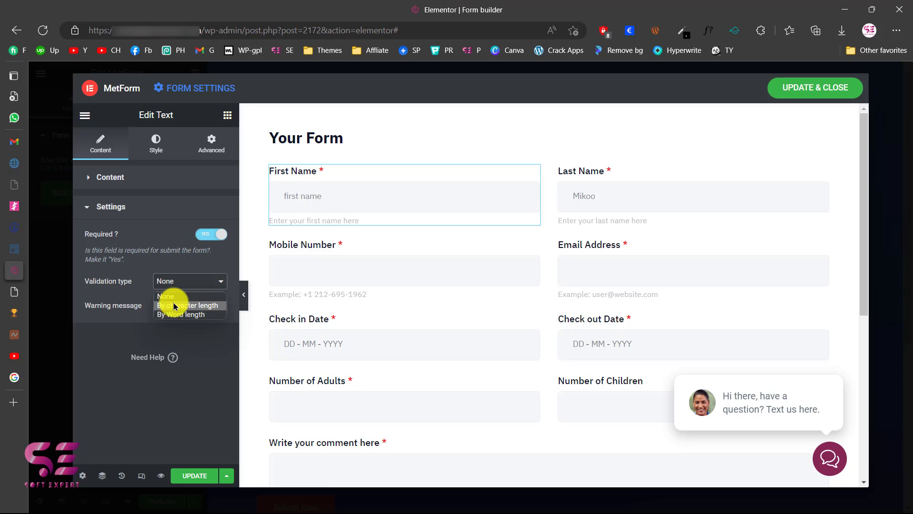
pyautogui.click(169, 268)
pyautogui.click(162, 284)
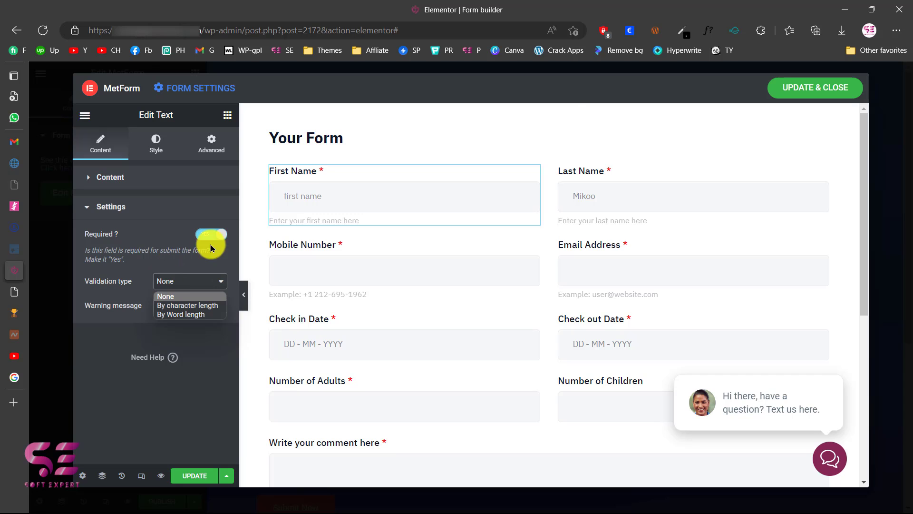
pyautogui.click(143, 266)
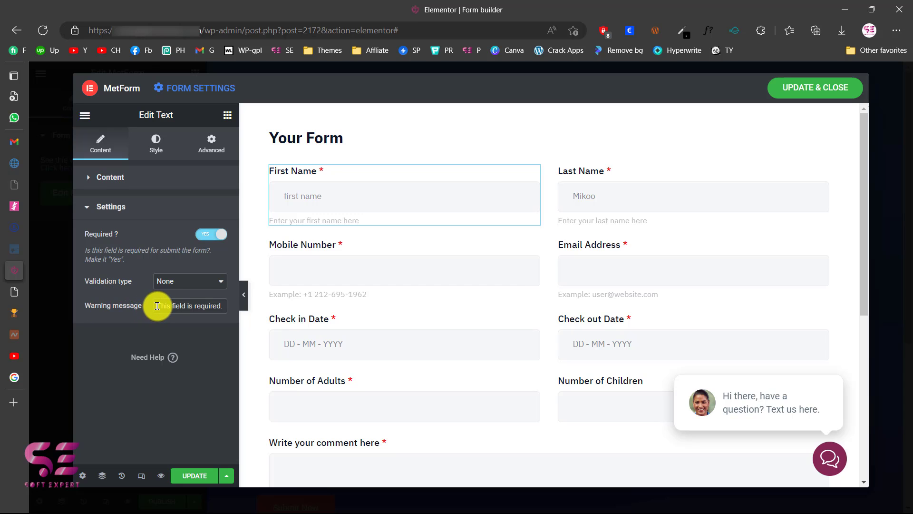
pyautogui.moveTo(157, 306); pyautogui.dragTo(208, 303)
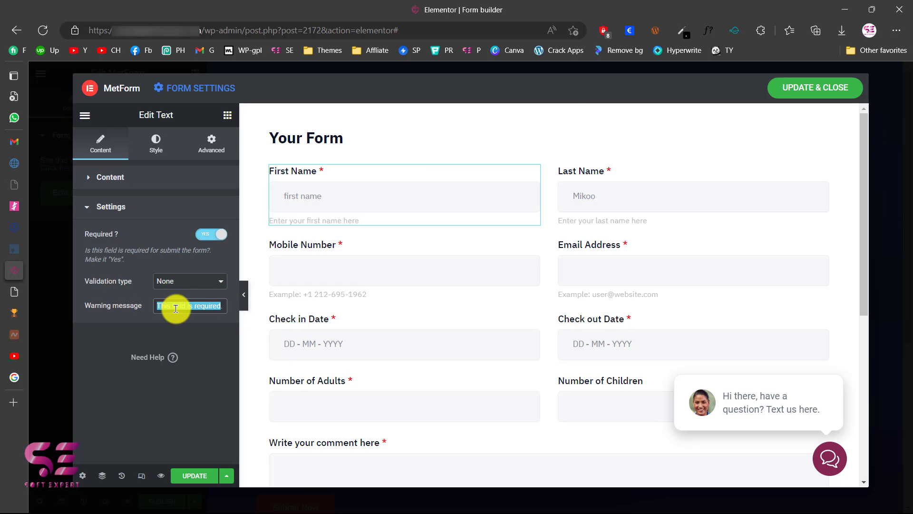
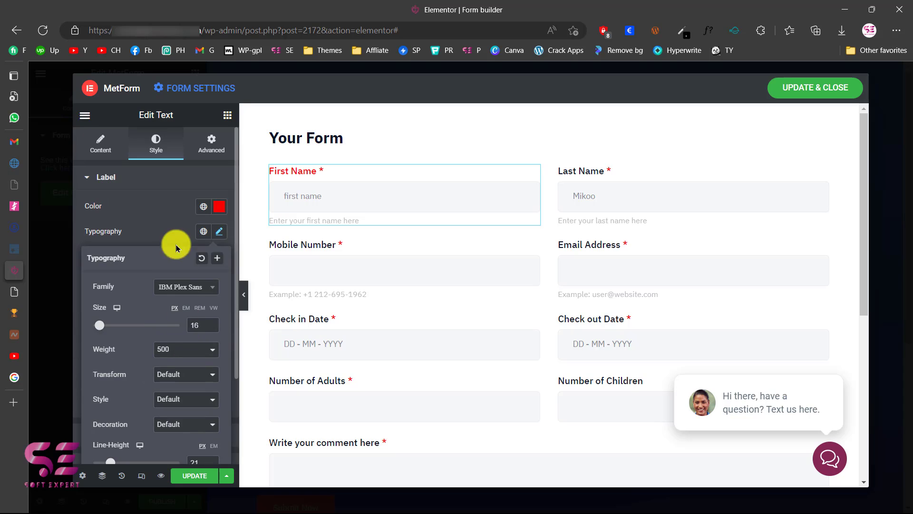
# Step: Close the label typography options, try a padding of 22 px on all sides of the First Name label, and clear it
pyautogui.click(171, 216)
pyautogui.scroll(-2, 173, 244)
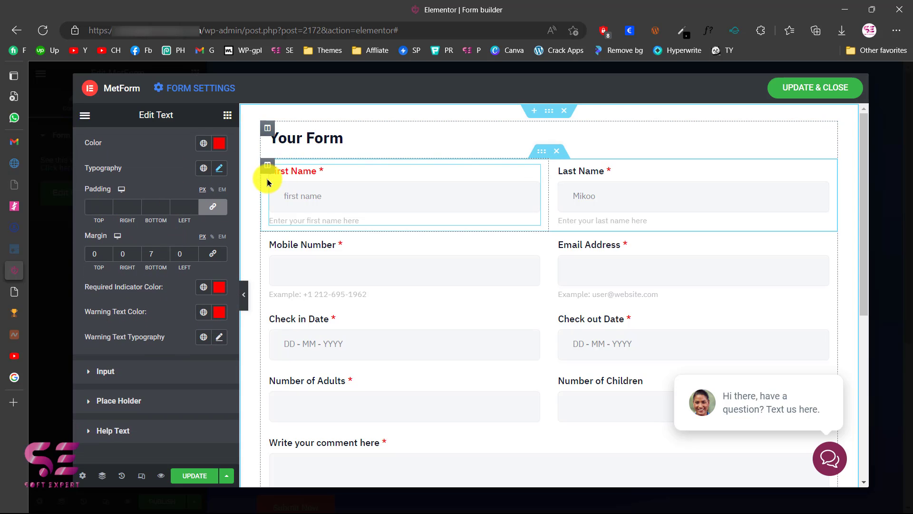
pyautogui.click(189, 208)
pyautogui.write('22')
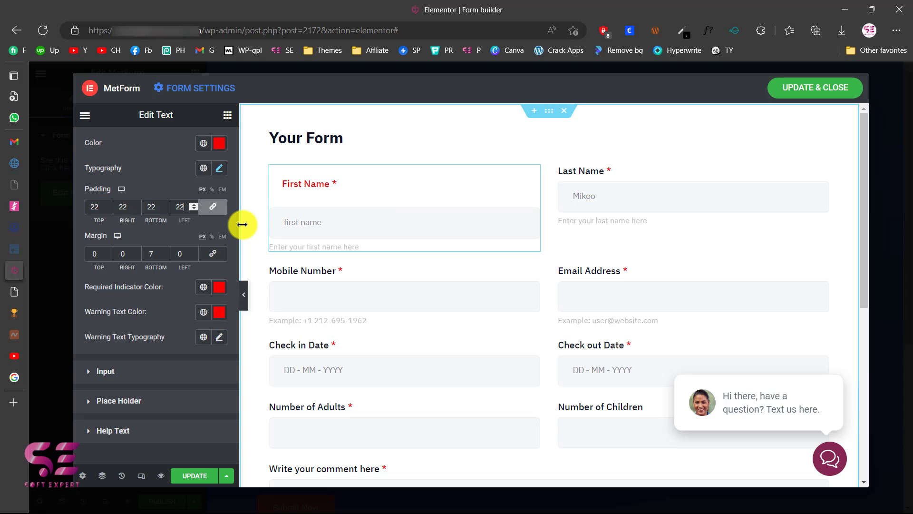
pyautogui.press('BackSpace')
pyautogui.press('BackSpace')
pyautogui.scroll(-1, 267, 231)
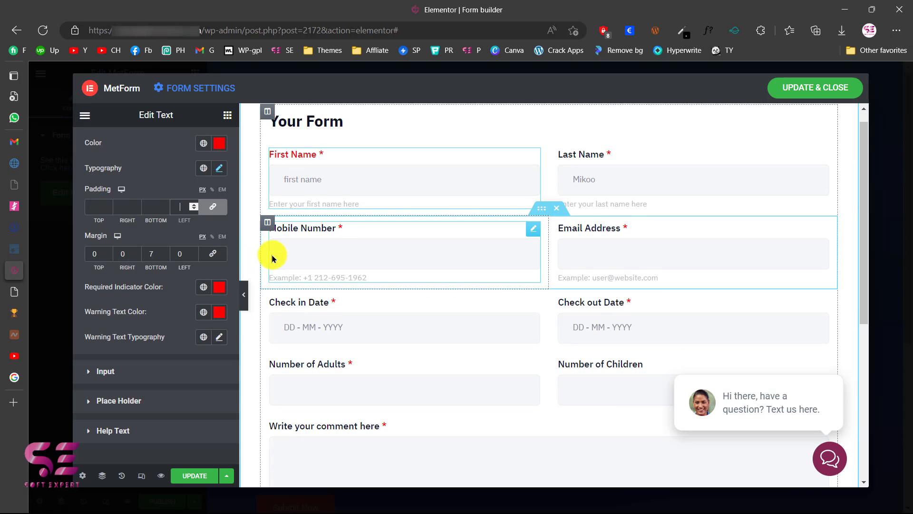
# Step: Try a larger bottom margin on the First Name label, and set it back to 7 px
pyautogui.scroll(1, 173, 250)
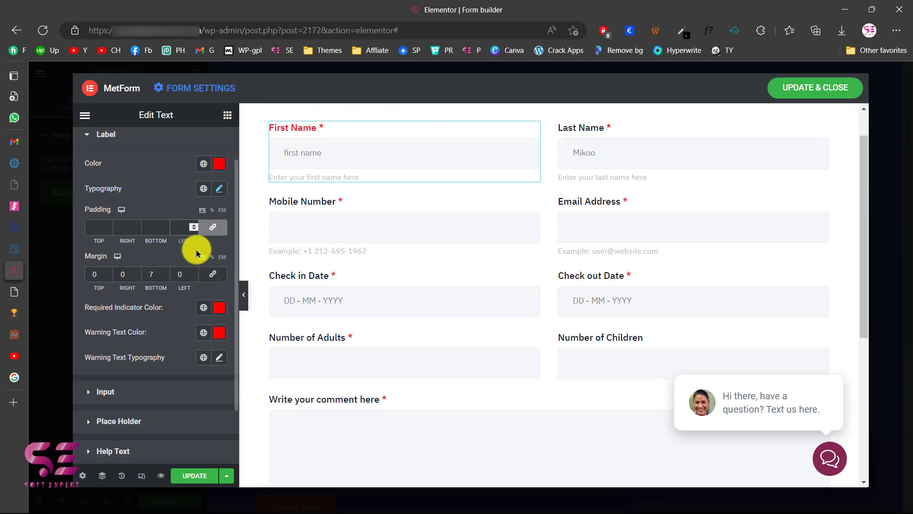
pyautogui.click(165, 275)
pyautogui.click(165, 275)
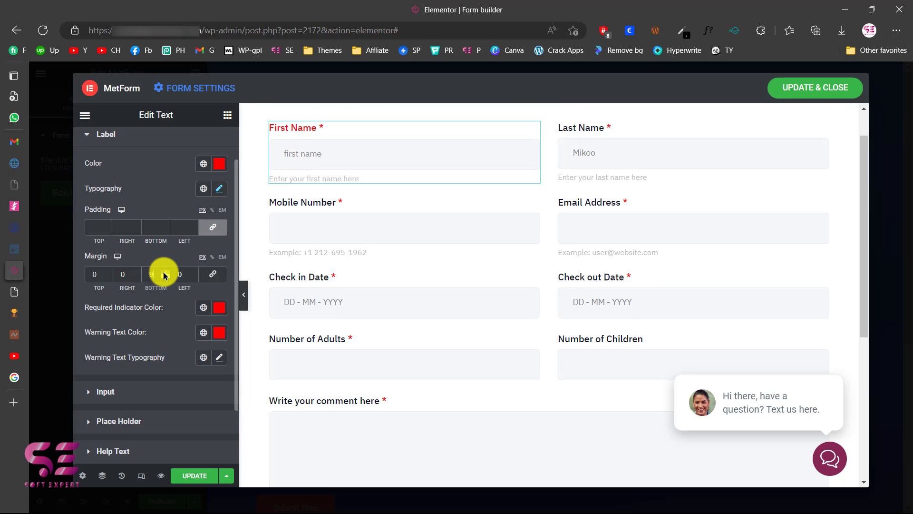
pyautogui.click(165, 275)
pyautogui.click(165, 274)
pyautogui.click(165, 274)
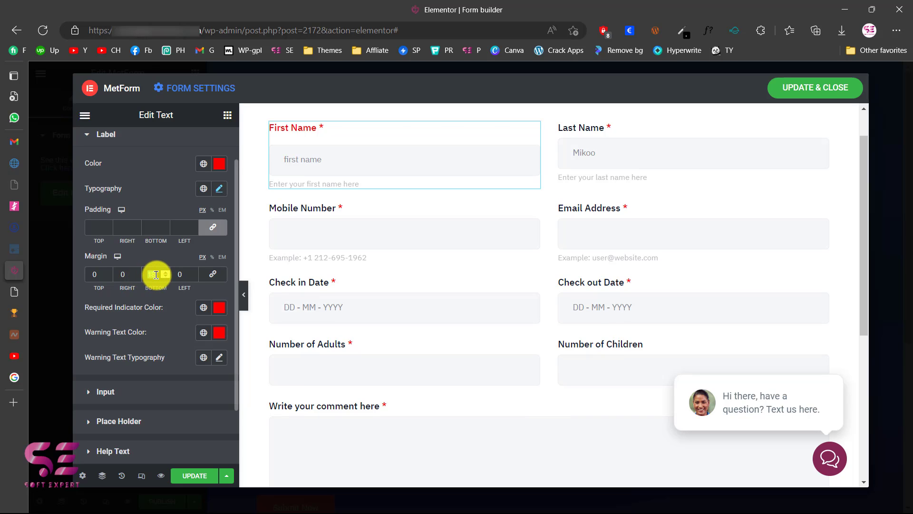
pyautogui.write('7')
# Step: Try a larger top padding on the First Name input box, and set it back to 15 px
pyautogui.scroll(-1, 147, 299)
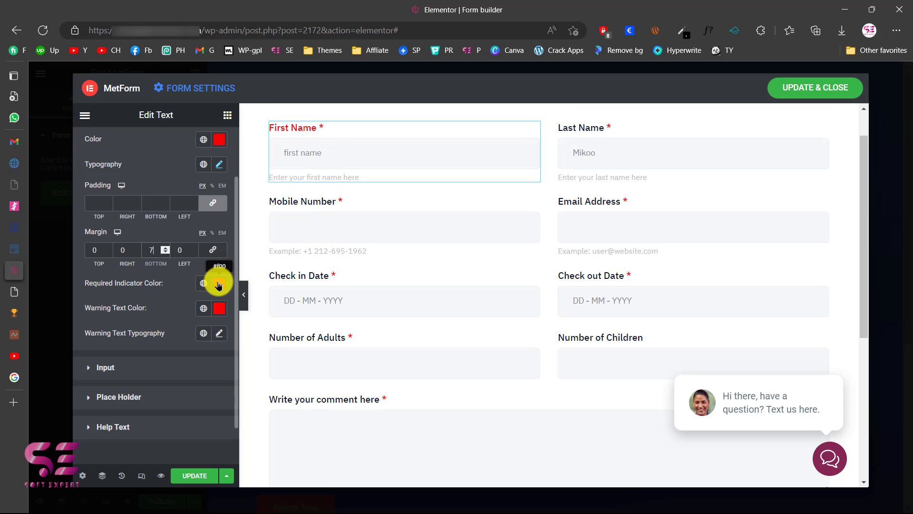
pyautogui.scroll(-2, 196, 326)
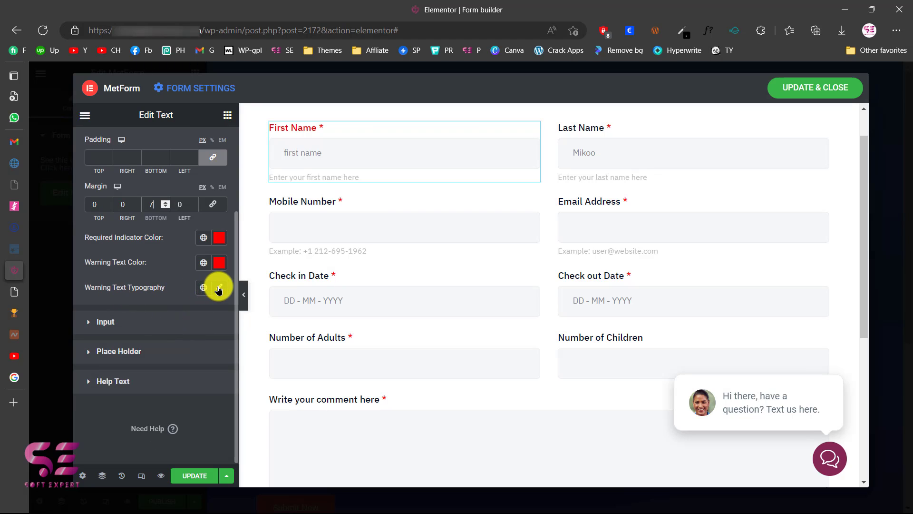
pyautogui.click(120, 329)
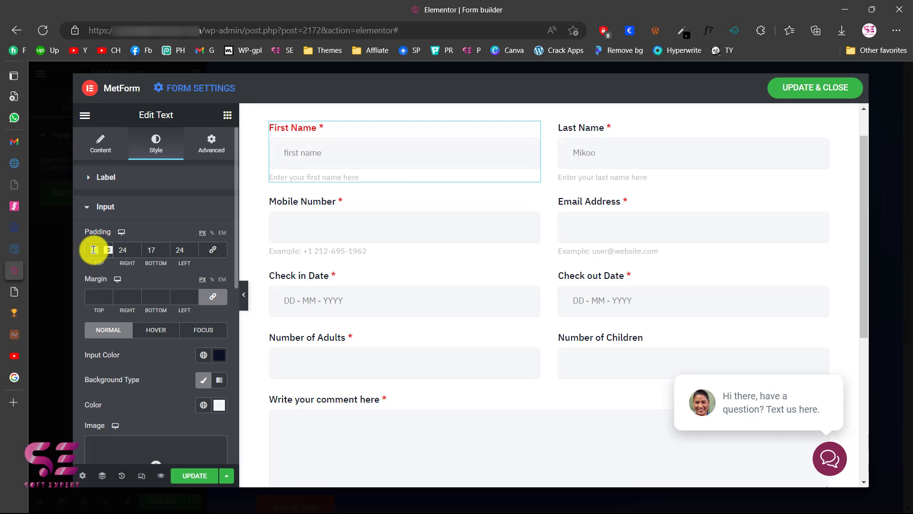
pyautogui.scroll(20, 94, 250)
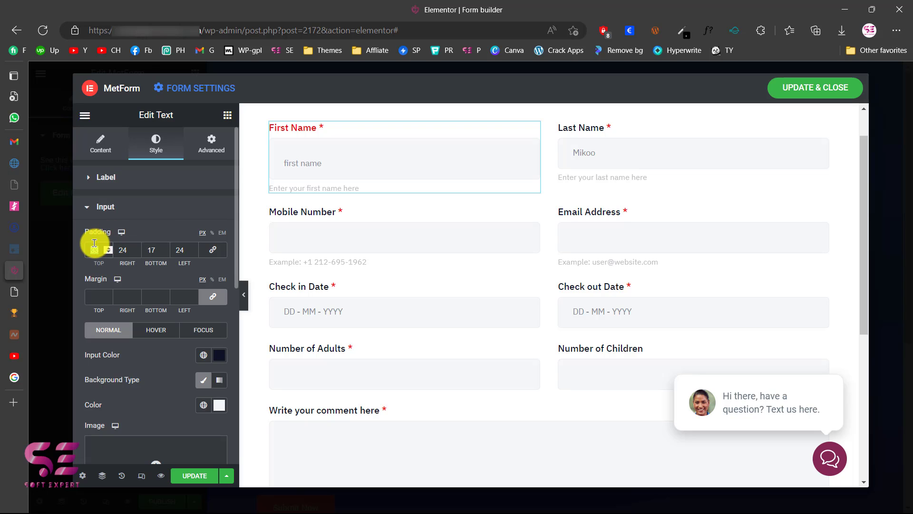
pyautogui.moveTo(94, 244); pyautogui.dragTo(114, 277)
pyautogui.write('15')
# Step: Make the First Name input's normal-state background nearly transparent with the color #F6F7FA03
pyautogui.scroll(-1, 98, 255)
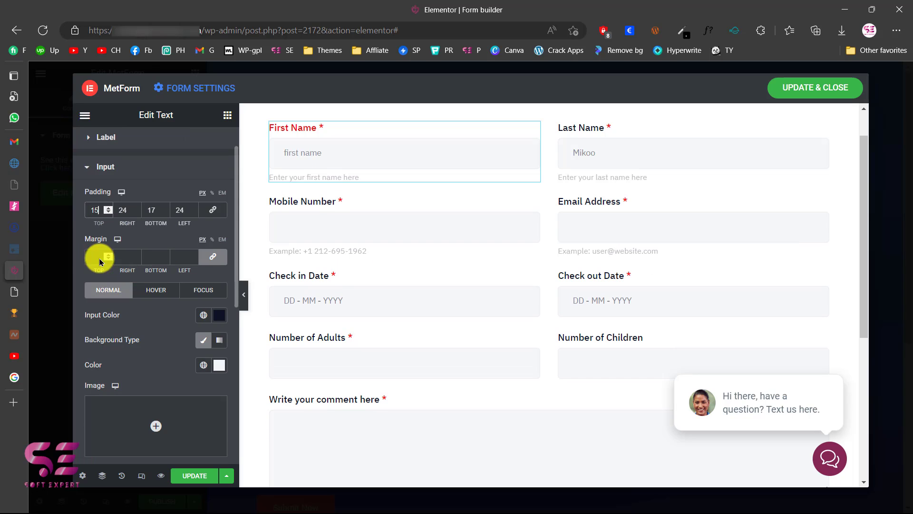
pyautogui.scroll(-1, 183, 312)
pyautogui.scroll(-1, 183, 310)
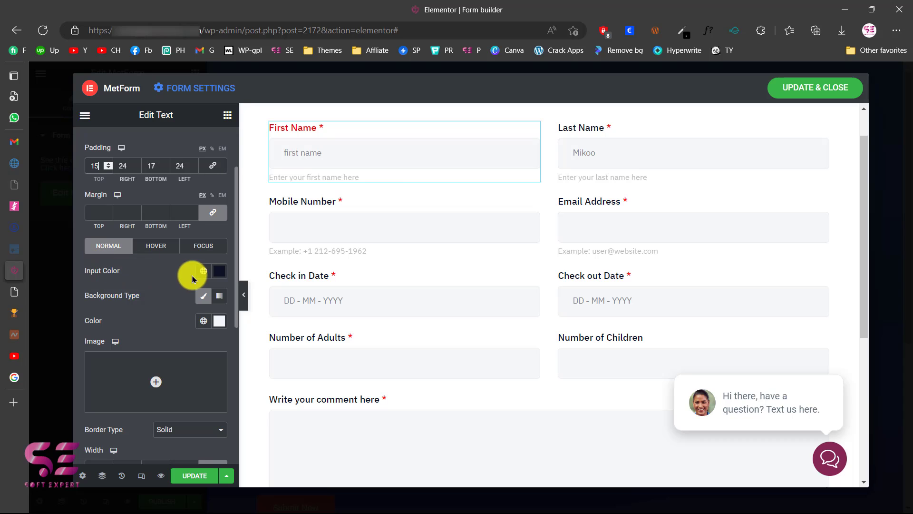
pyautogui.click(203, 252)
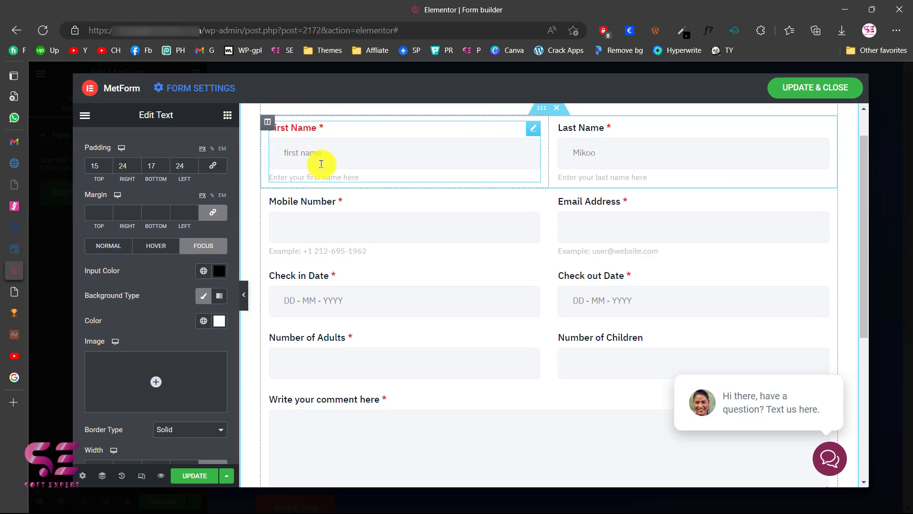
pyautogui.click(102, 246)
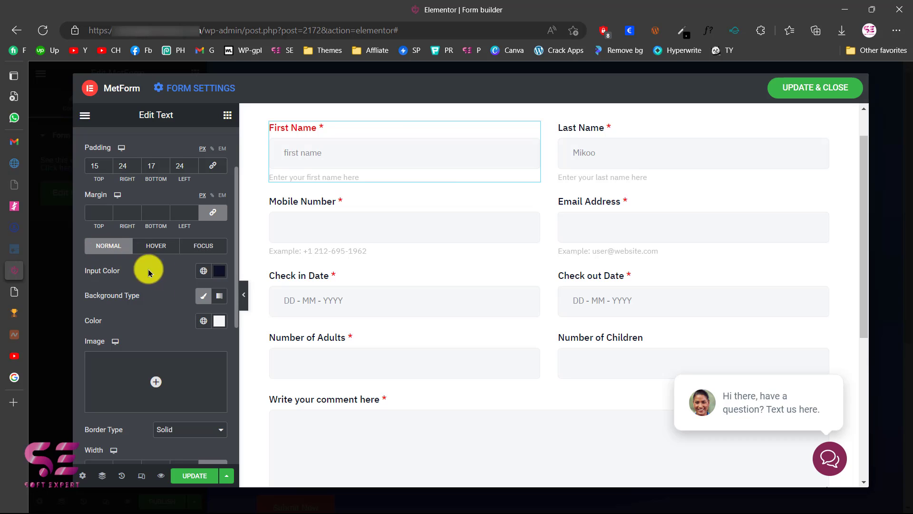
pyautogui.click(219, 323)
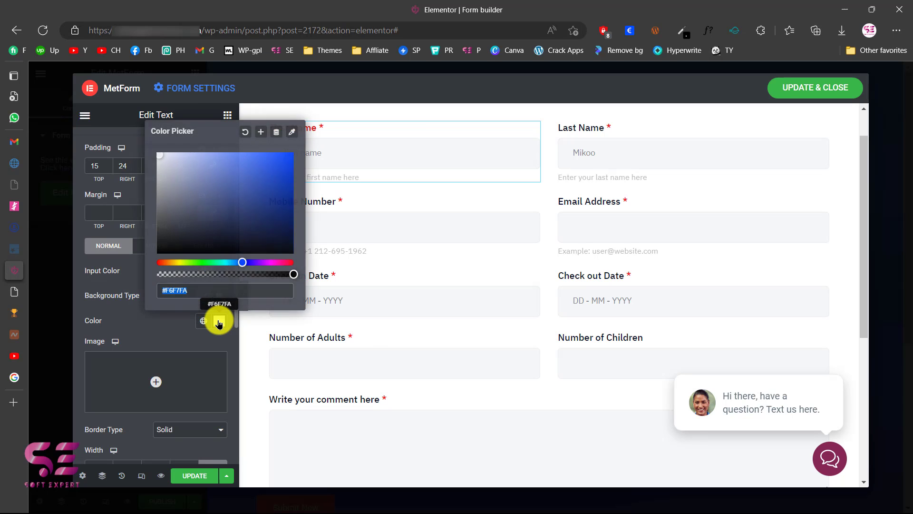
pyautogui.moveTo(289, 275); pyautogui.dragTo(157, 274)
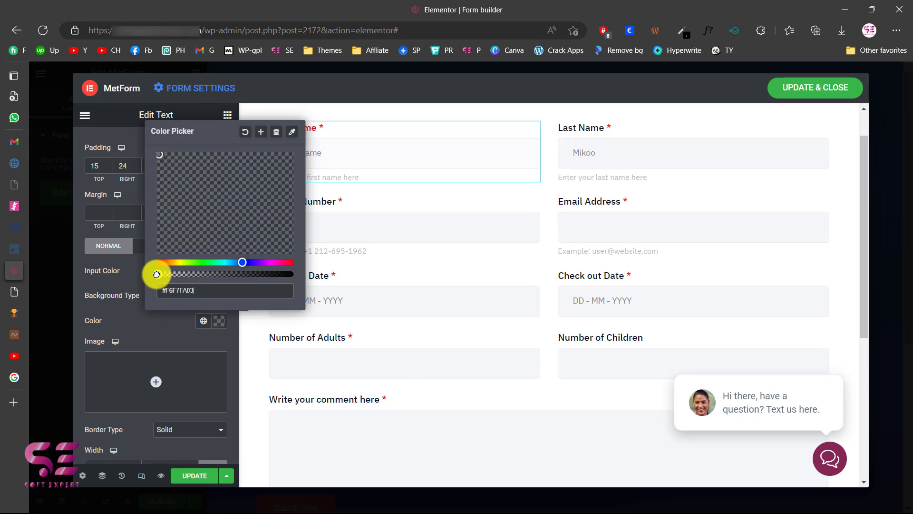
pyautogui.click(168, 335)
# Step: Set the First Name input's normal-state text color to white
pyautogui.scroll(-2, 167, 335)
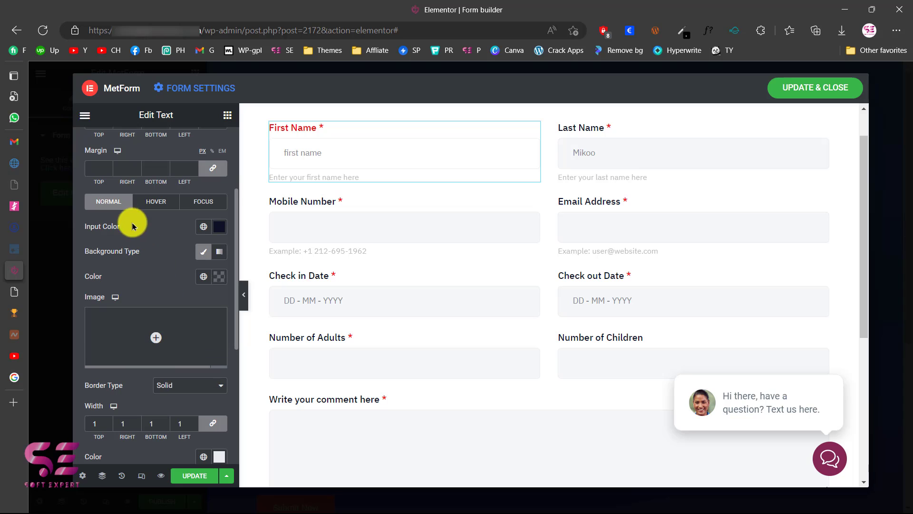
pyautogui.click(222, 230)
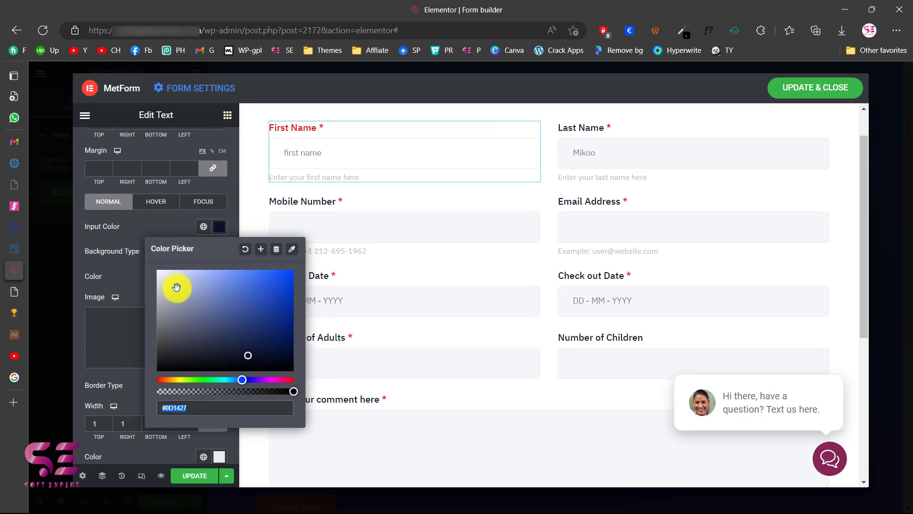
pyautogui.click(159, 272)
pyautogui.click(134, 231)
# Step: Examine the First Name input's border, typography, radius and shadow options, and its placeholder and help text styling
pyautogui.scroll(-3, 119, 259)
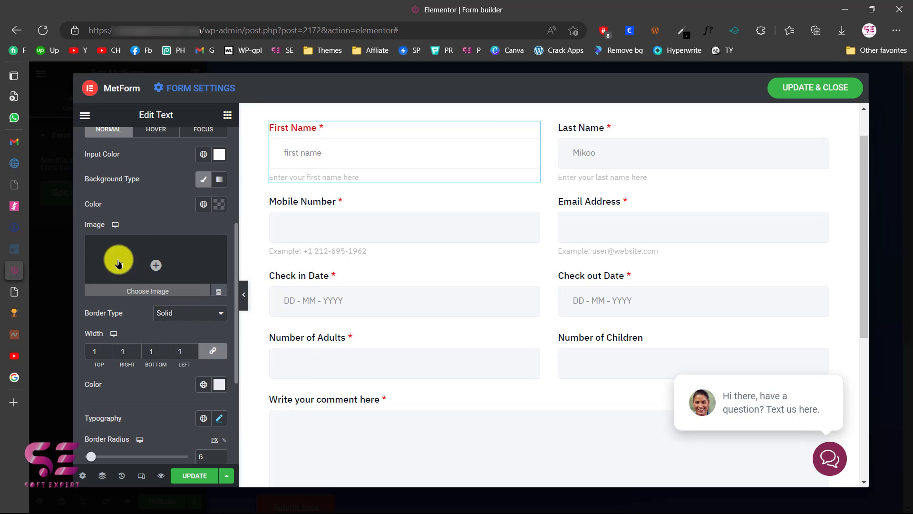
pyautogui.scroll(-2, 189, 249)
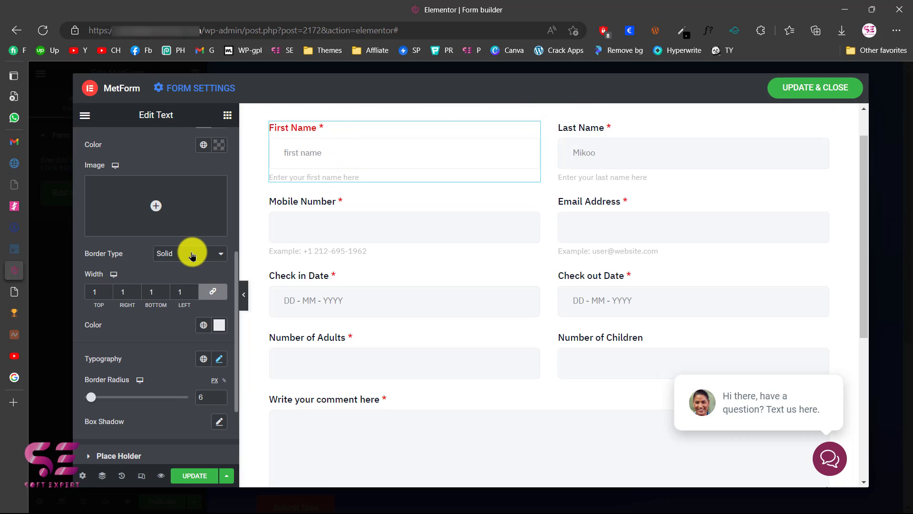
pyautogui.scroll(-3, 159, 298)
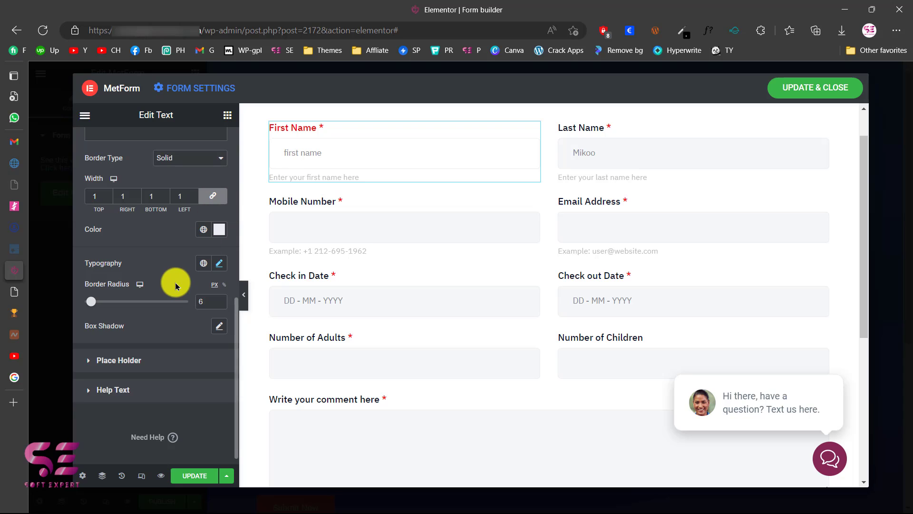
pyautogui.scroll(-1, 175, 281)
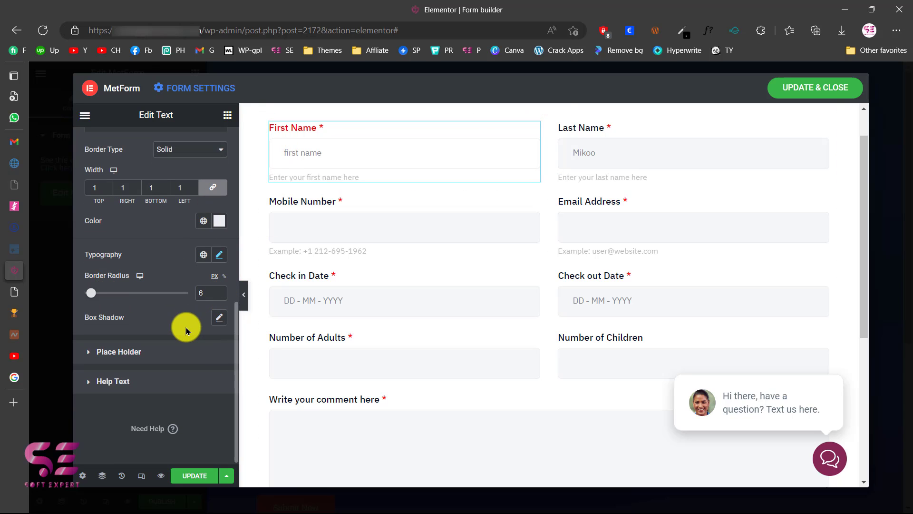
pyautogui.click(119, 352)
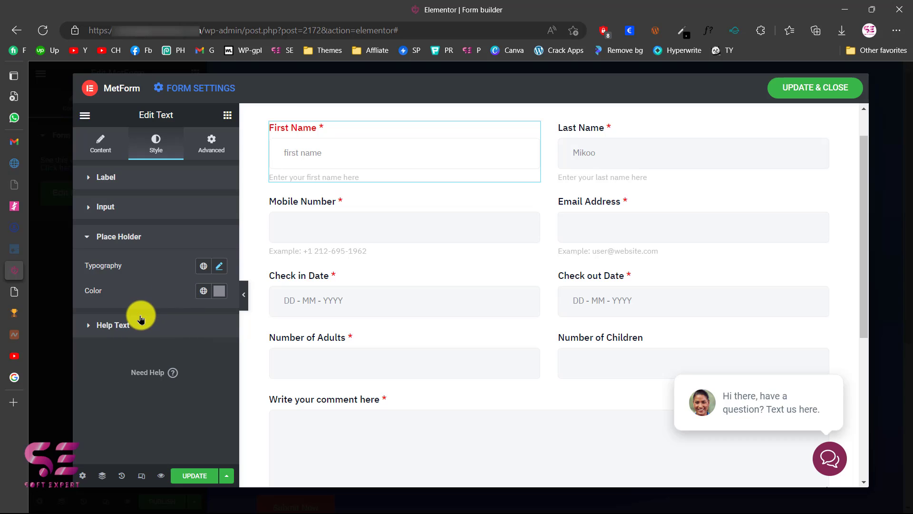
pyautogui.click(119, 325)
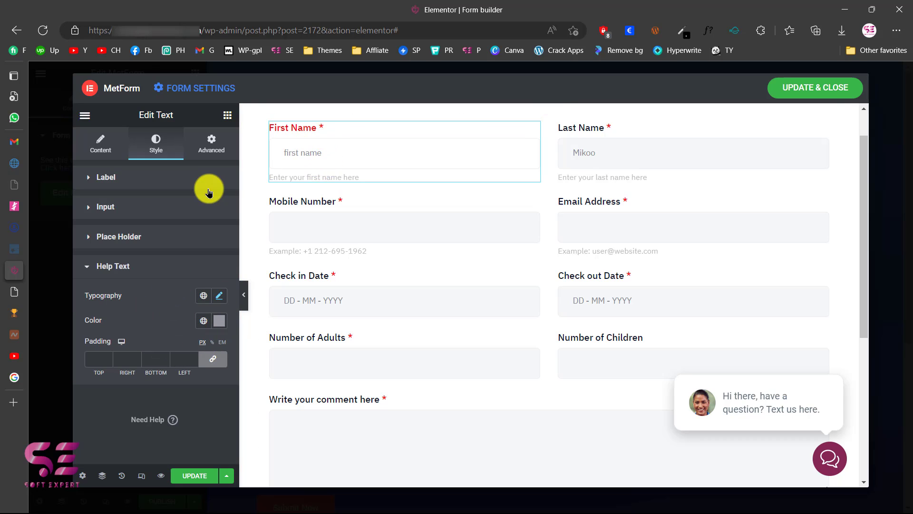
# Step: Add a new empty column after the Last Name field in the name row
pyautogui.scroll(1, 348, 158)
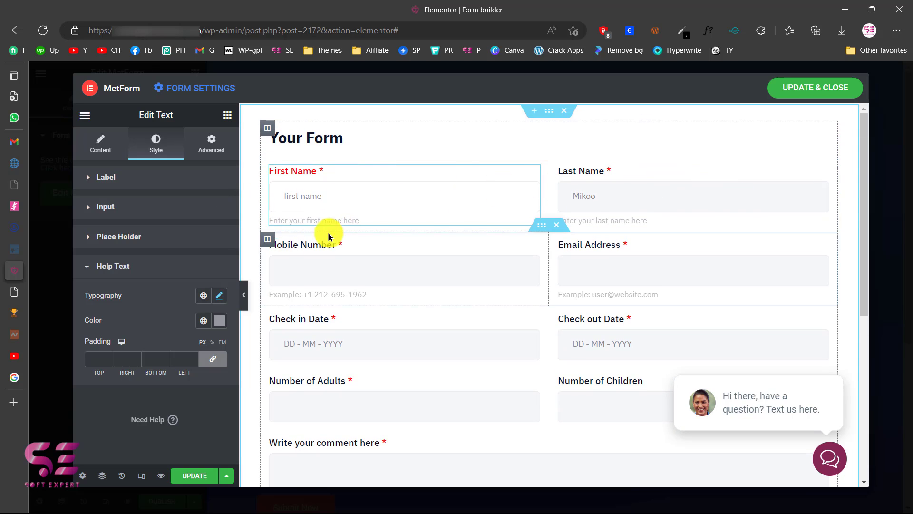
pyautogui.rightClick(556, 165)
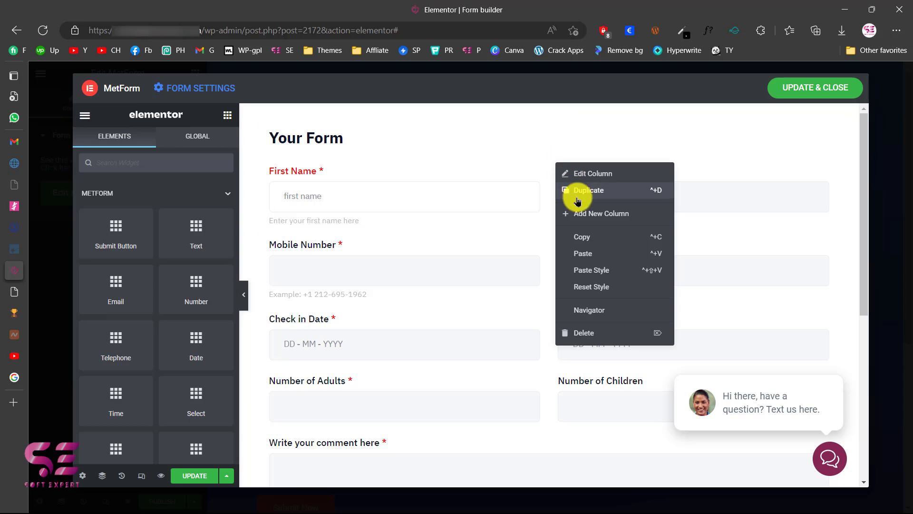
pyautogui.click(581, 215)
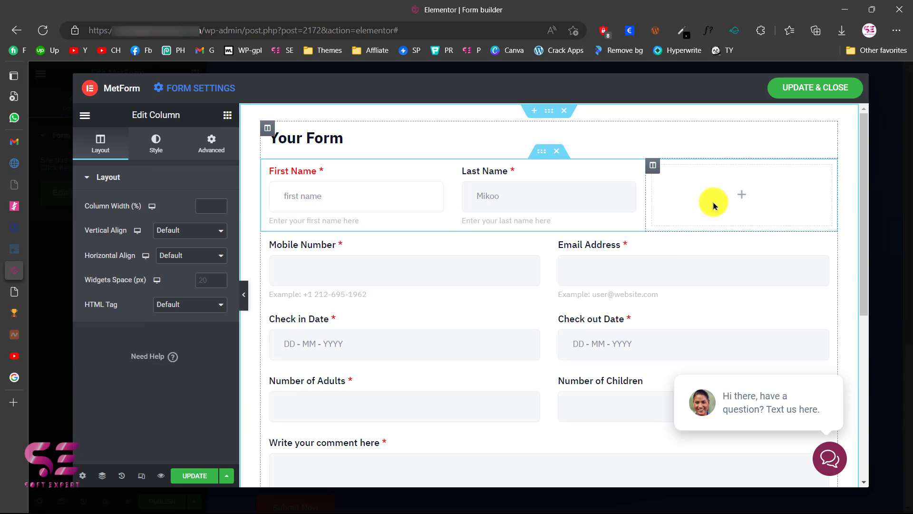
# Step: Place an Email field in the new column, and view its content and validation settings
pyautogui.click(226, 116)
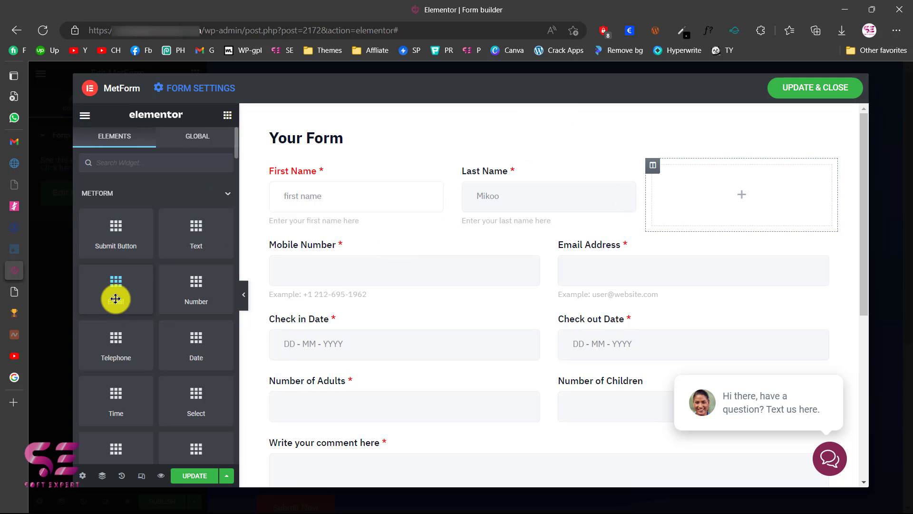
pyautogui.moveTo(114, 298); pyautogui.dragTo(765, 190)
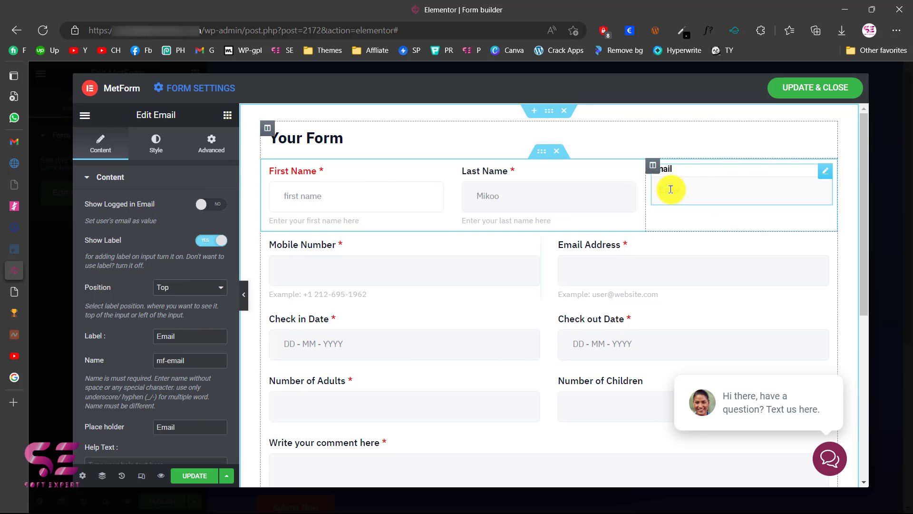
pyautogui.scroll(-3, 114, 333)
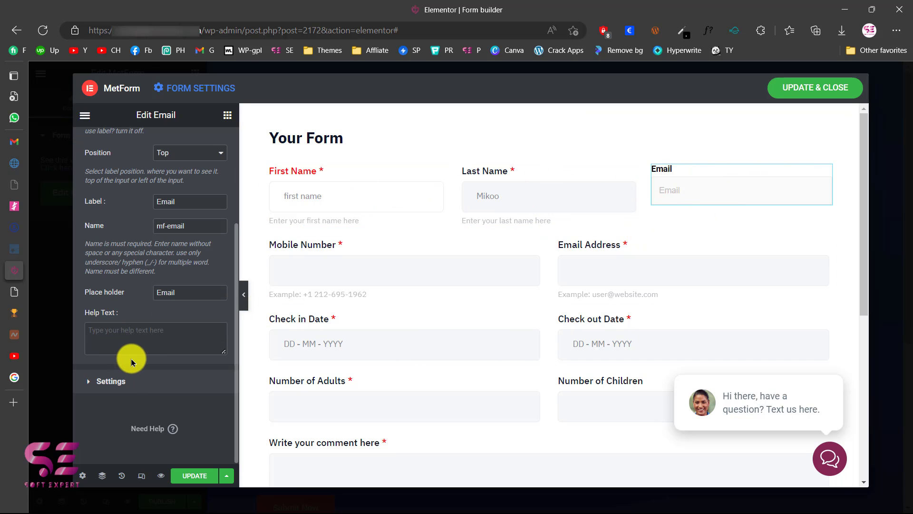
pyautogui.click(125, 382)
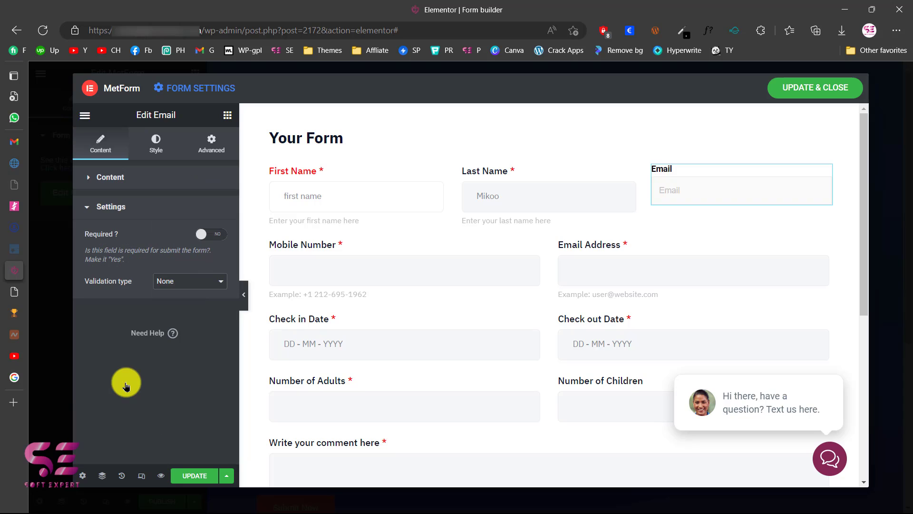
# Step: Add a Time field to the new column of the name row, and delete the Email field above it
pyautogui.click(226, 116)
pyautogui.scroll(-3, 139, 324)
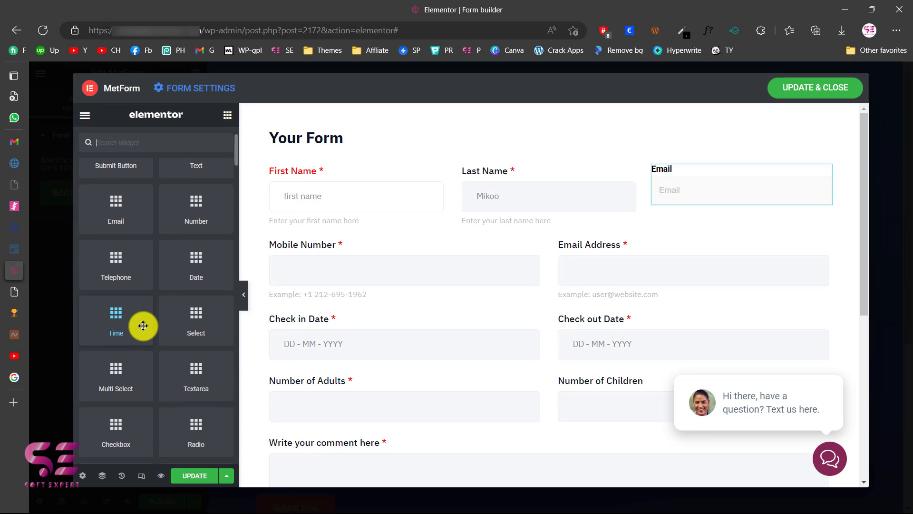
pyautogui.scroll(-2, 153, 341)
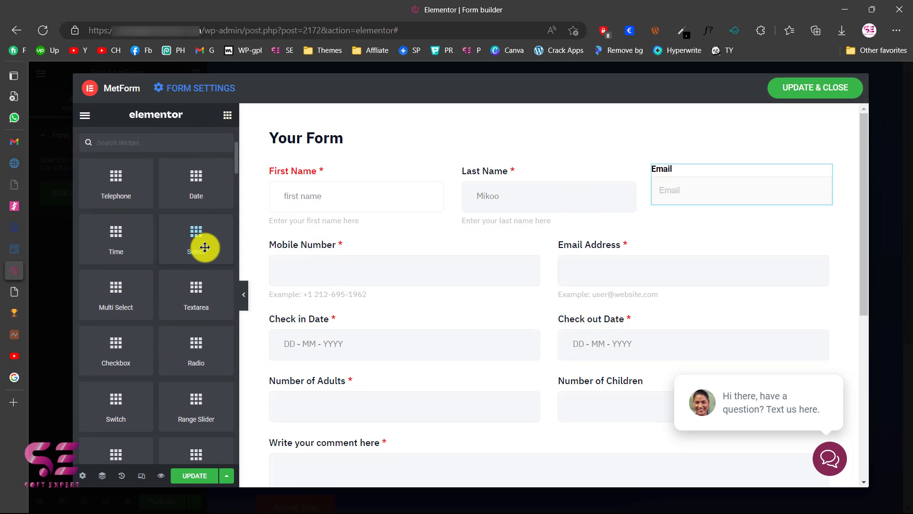
pyautogui.moveTo(129, 238); pyautogui.dragTo(742, 198)
pyautogui.rightClick(803, 251)
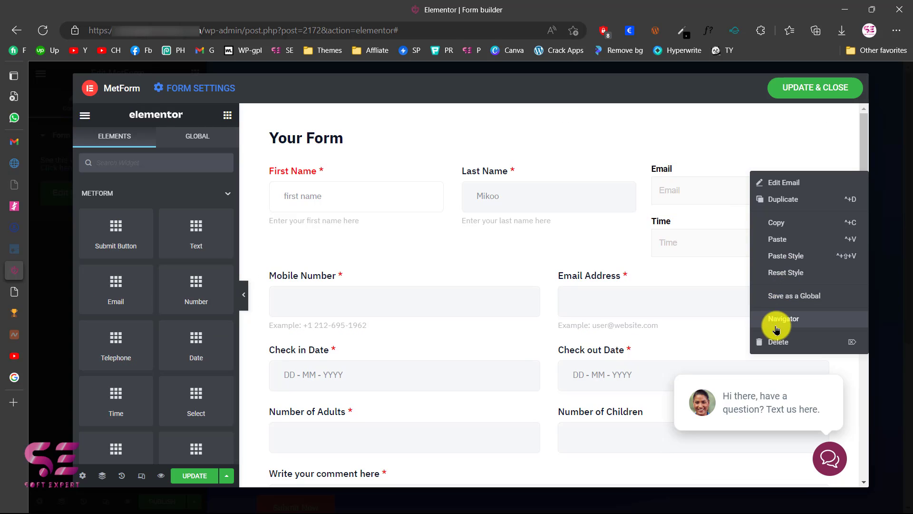
pyautogui.click(771, 341)
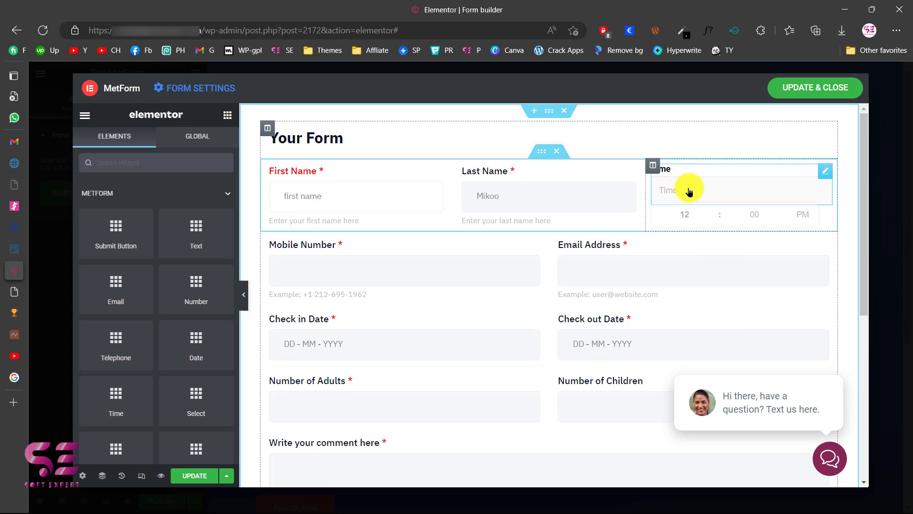
# Step: Open the new Time field for editing, and look through its label, name, placeholder and help text options
pyautogui.click(690, 191)
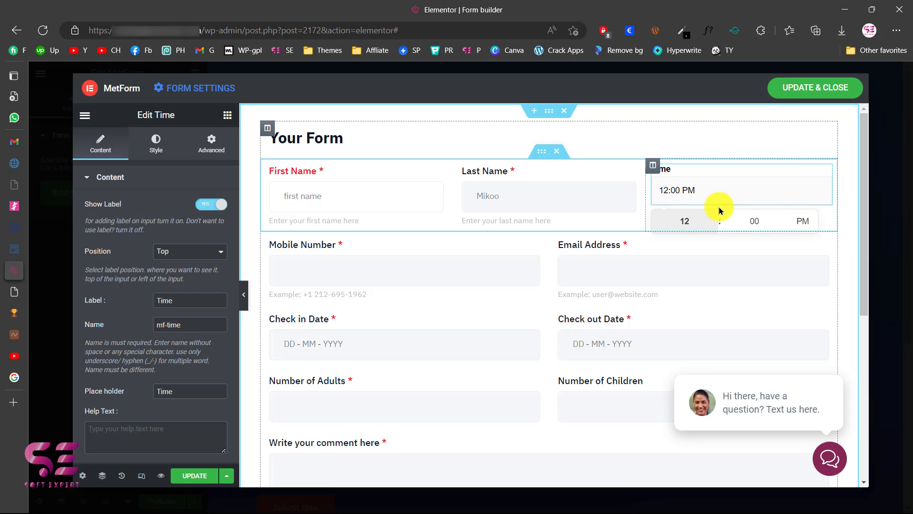
pyautogui.scroll(-2, 190, 296)
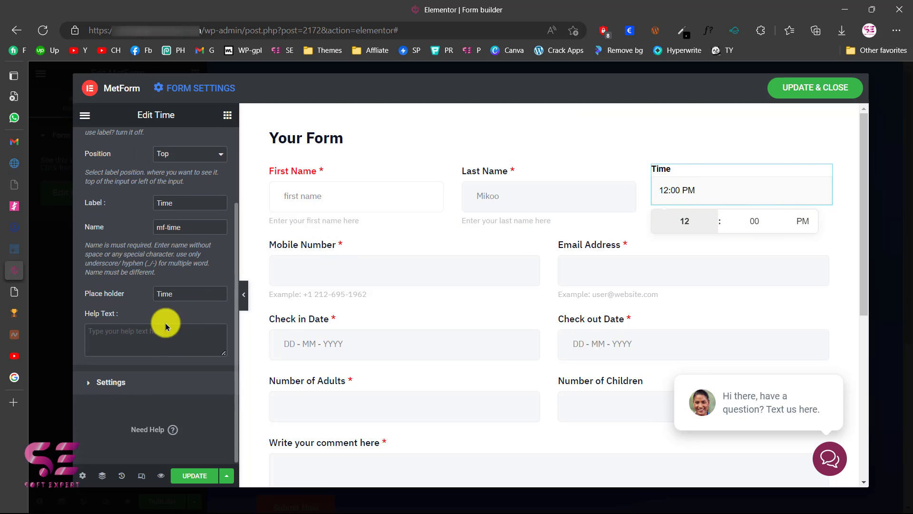
pyautogui.scroll(2, 90, 394)
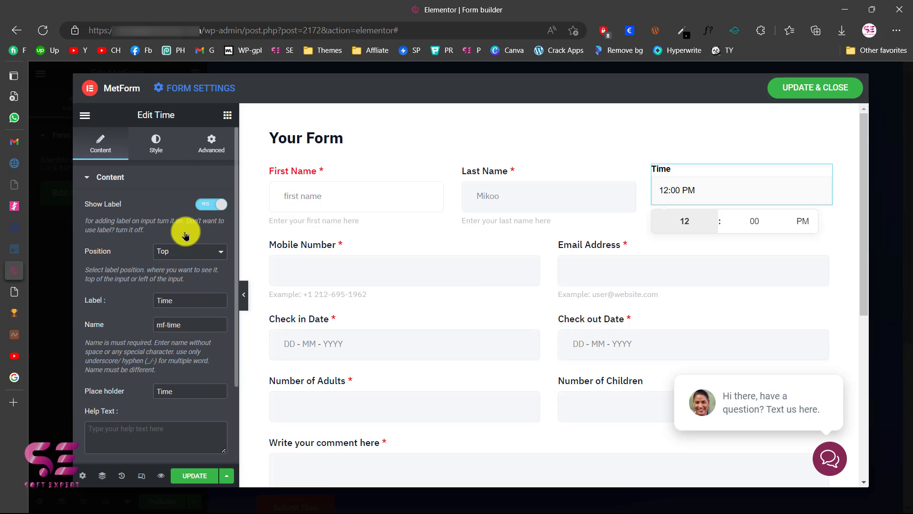
# Step: Look at the Time field's label style options, and delete the Time field from the name row's third column
pyautogui.click(158, 147)
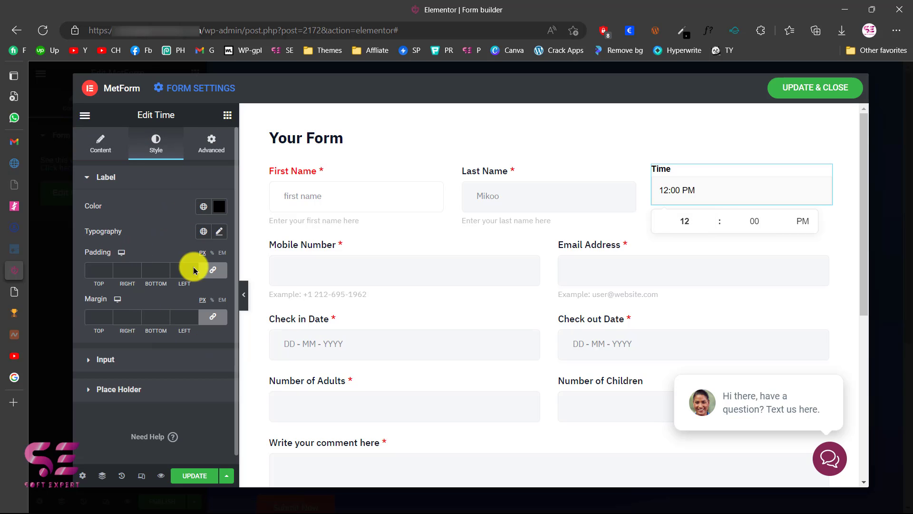
pyautogui.click(227, 115)
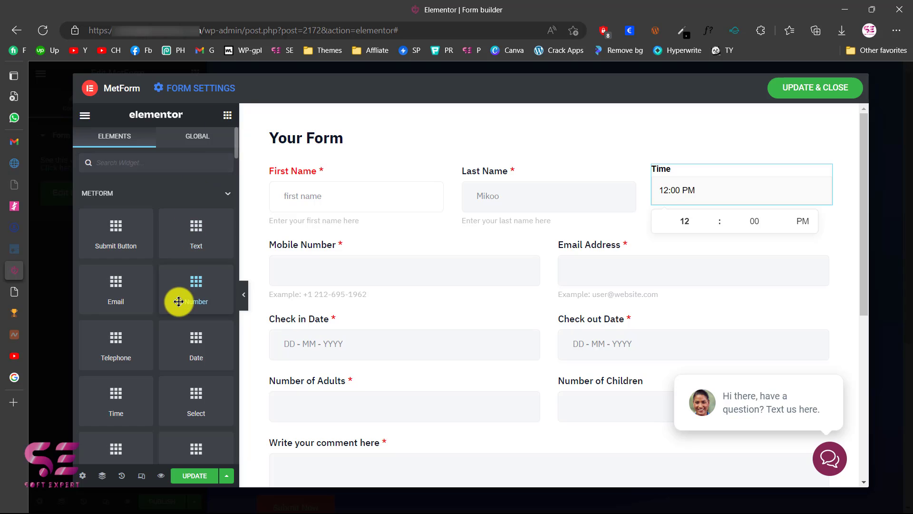
pyautogui.scroll(-2, 178, 301)
pyautogui.scroll(-4, 179, 301)
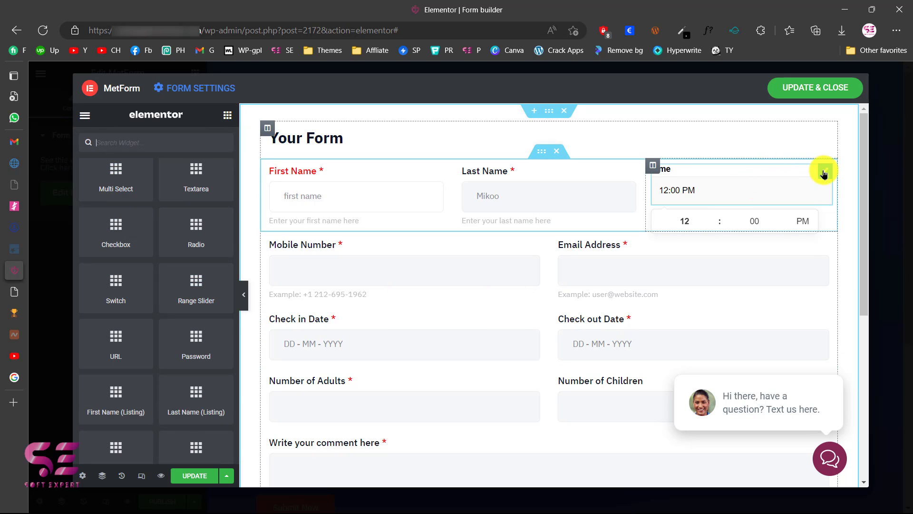
pyautogui.rightClick(825, 175)
pyautogui.click(777, 339)
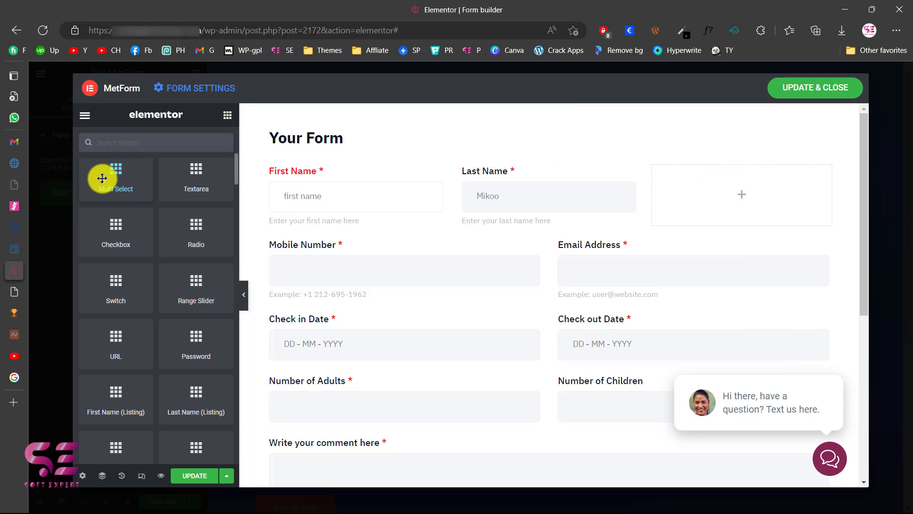
# Step: Place a Multi Select field in the empty third column, and view its content settings and item list
pyautogui.moveTo(102, 177); pyautogui.dragTo(683, 194)
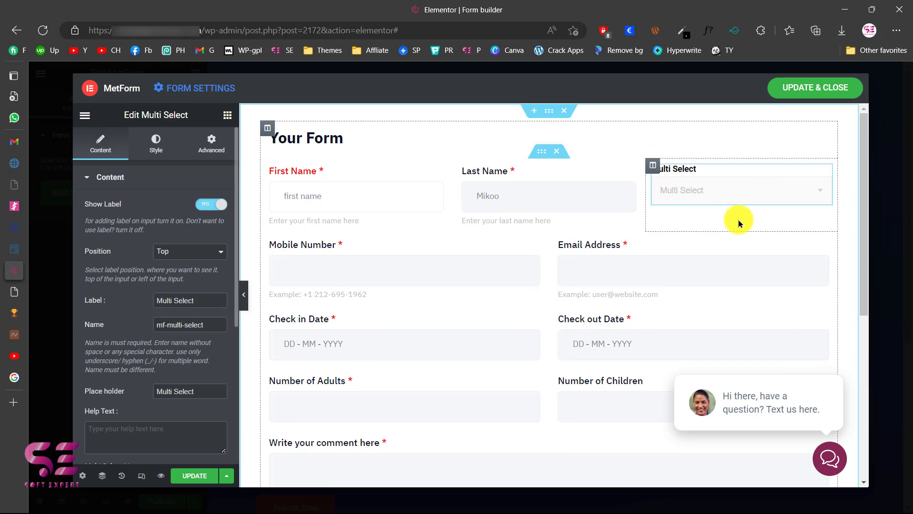
pyautogui.scroll(-5, 116, 334)
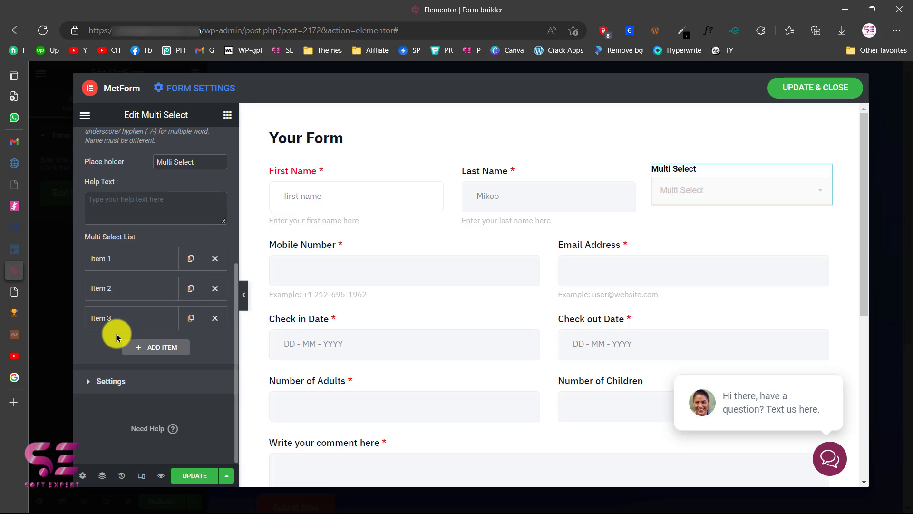
pyautogui.scroll(5, 132, 326)
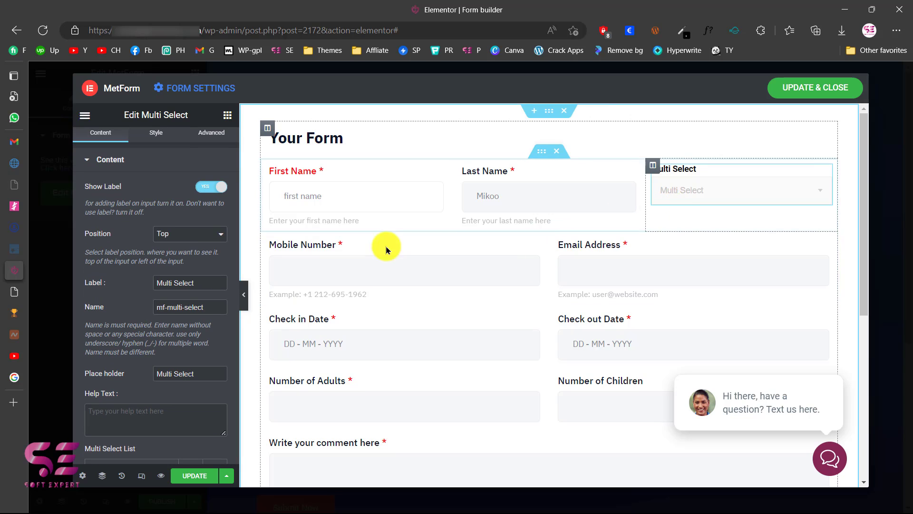
# Step: Browse the remaining MetForm widgets, and add a File Upload field below the Multi Select field
pyautogui.click(225, 117)
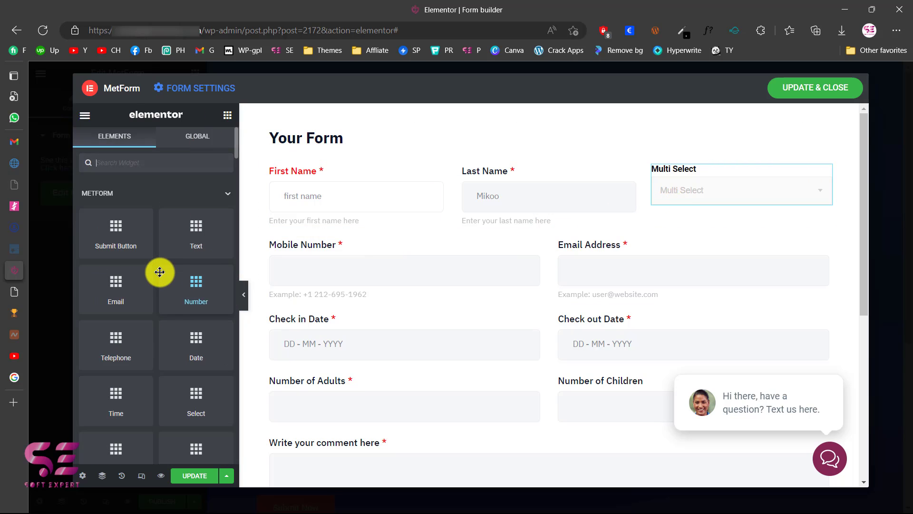
pyautogui.scroll(-10, 159, 272)
pyautogui.scroll(8, 157, 271)
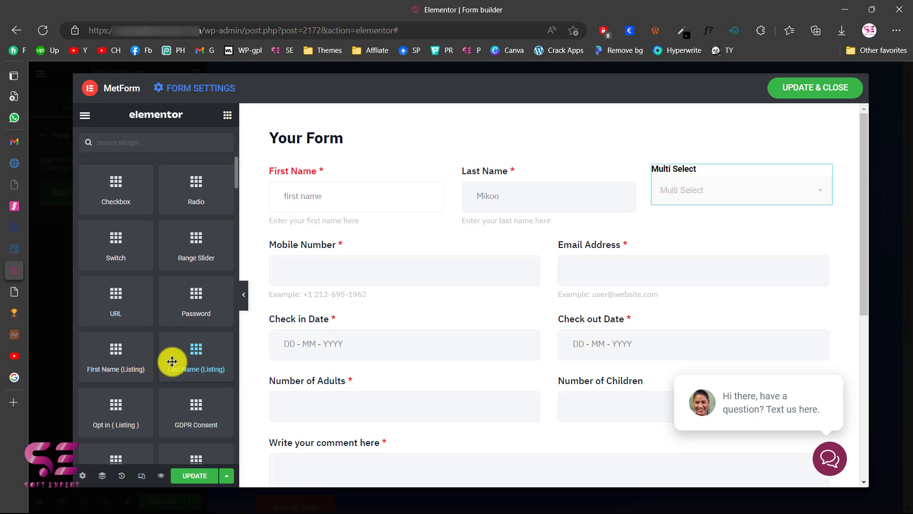
pyautogui.scroll(-2, 163, 366)
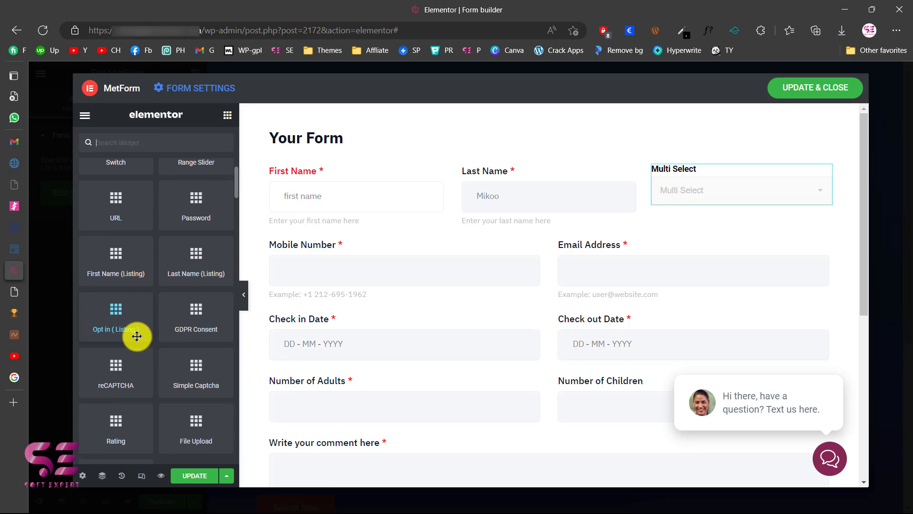
pyautogui.scroll(1, 156, 360)
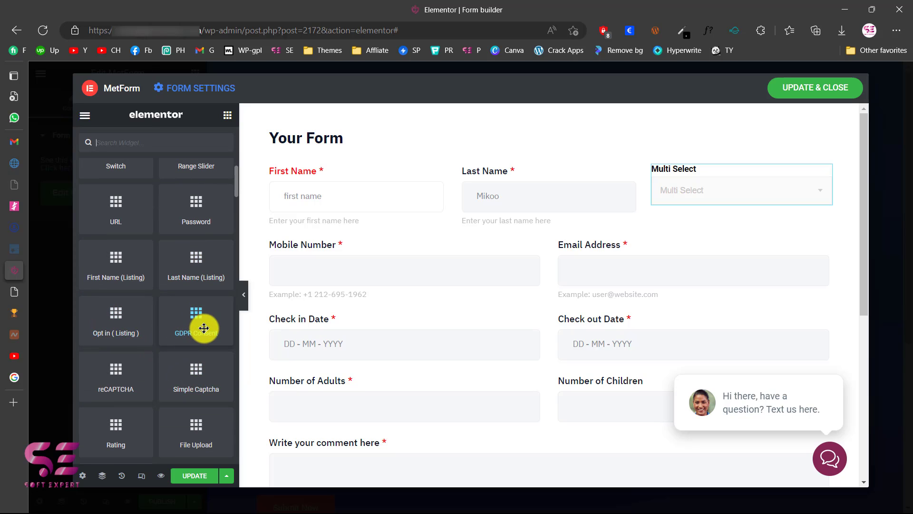
pyautogui.scroll(-3, 202, 329)
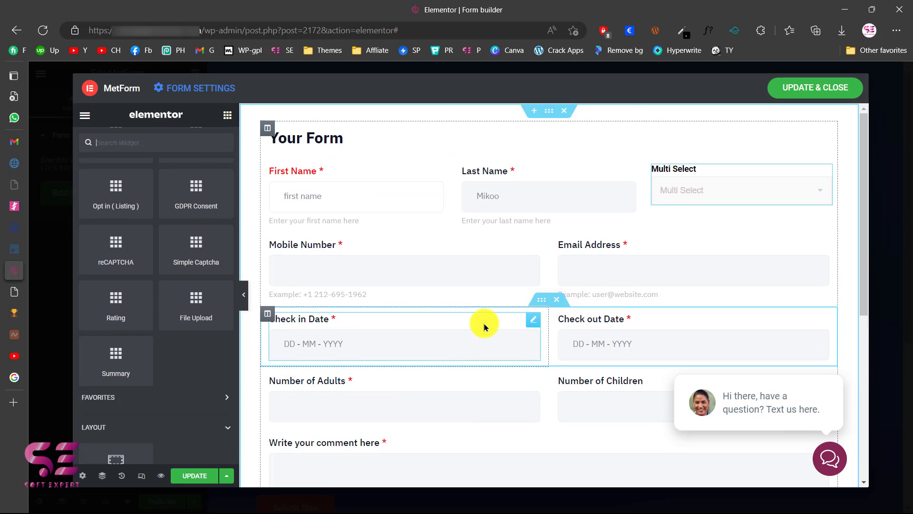
pyautogui.moveTo(204, 306); pyautogui.dragTo(718, 198)
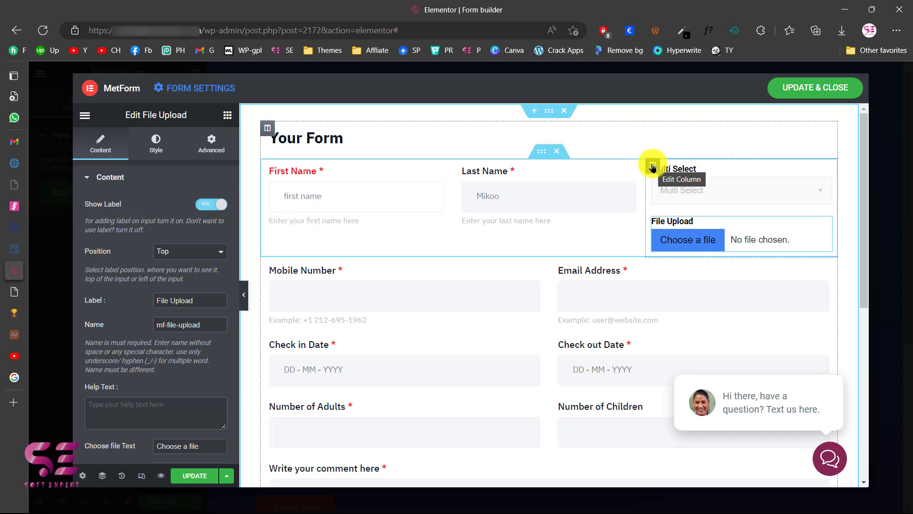
# Step: Delete the third column of the name row with its fields, and save and close the form
pyautogui.rightClick(653, 167)
pyautogui.click(679, 333)
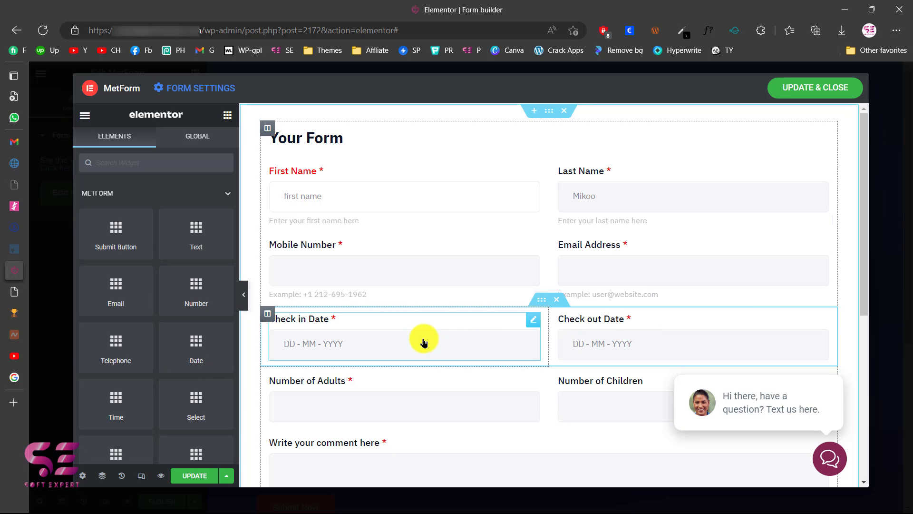
pyautogui.click(785, 94)
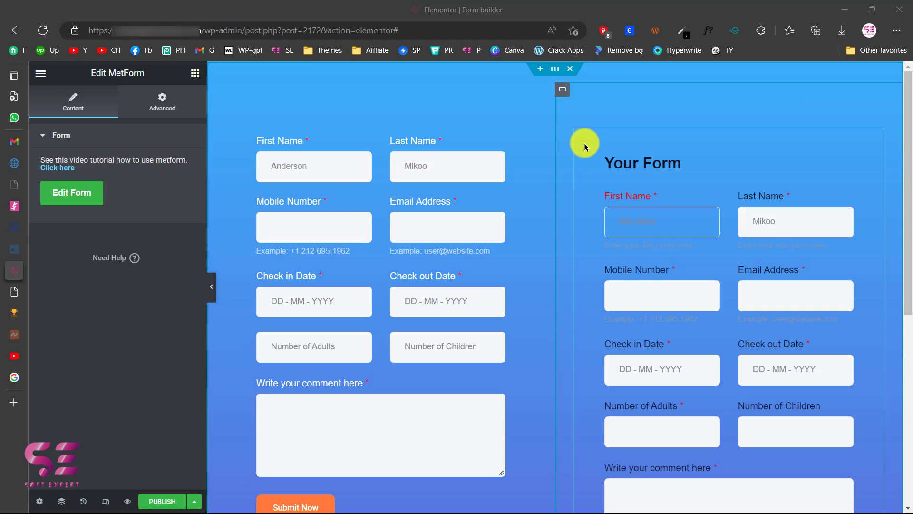
# Step: Review the customized form on the page from its heading to the submit button, alongside the other booking form
pyautogui.scroll(-2, 691, 341)
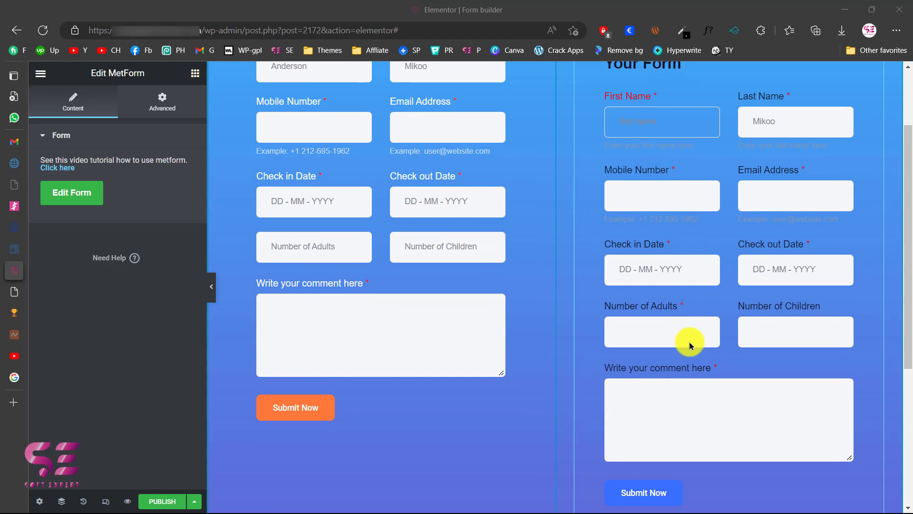
pyautogui.scroll(1, 689, 341)
pyautogui.scroll(-1, 688, 341)
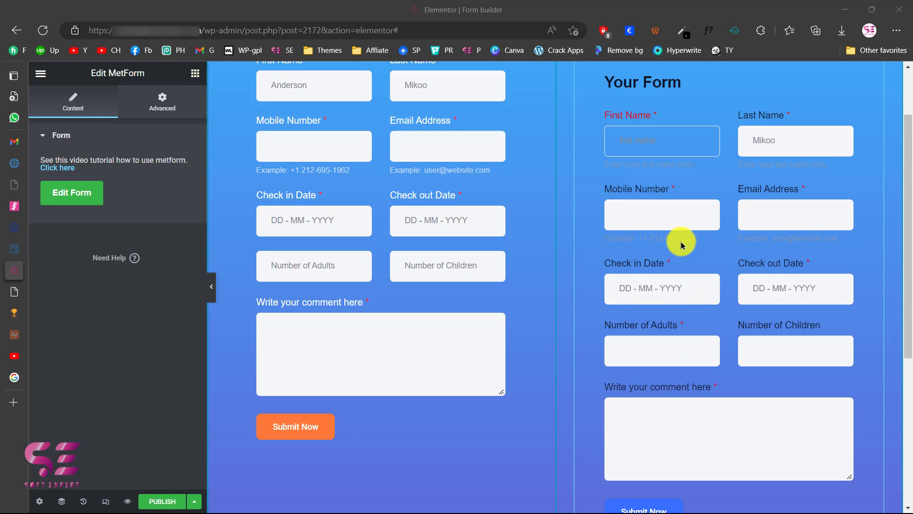
pyautogui.scroll(2, 642, 251)
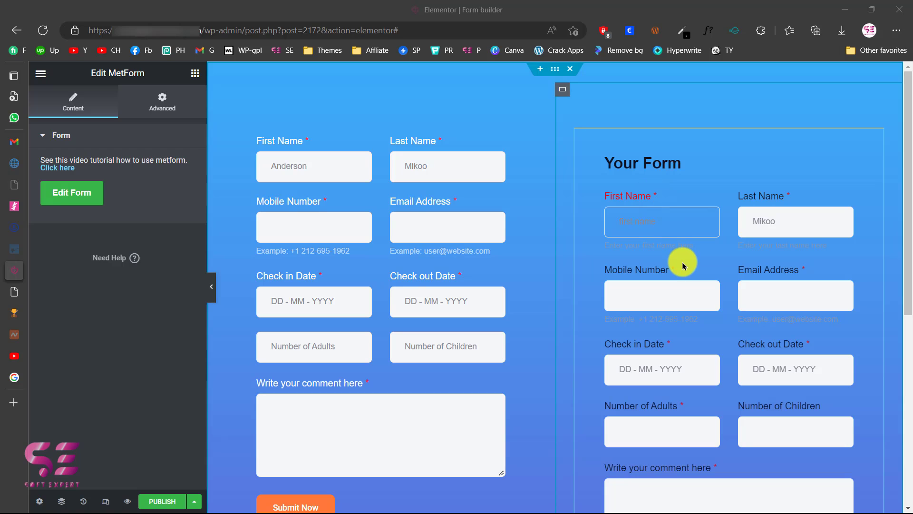
pyautogui.scroll(-1, 683, 265)
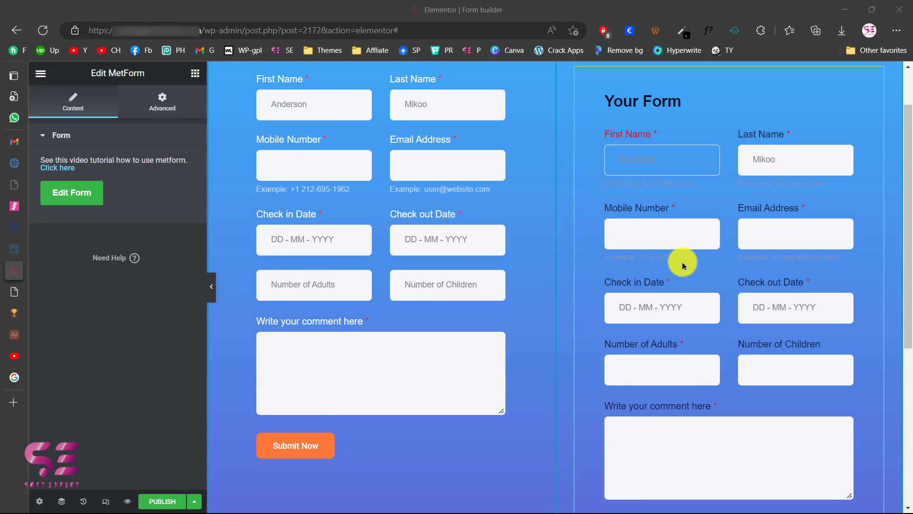
pyautogui.scroll(-1, 678, 290)
pyautogui.scroll(2, 678, 288)
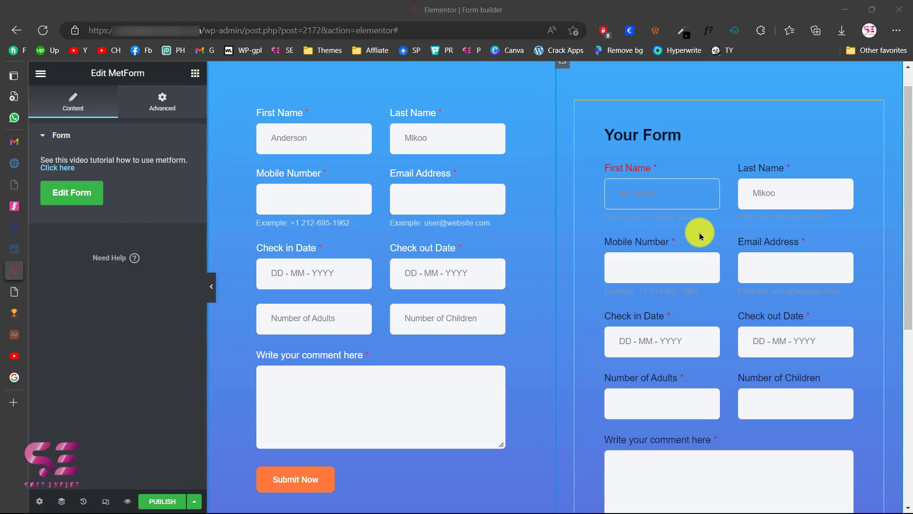
pyautogui.scroll(1, 700, 236)
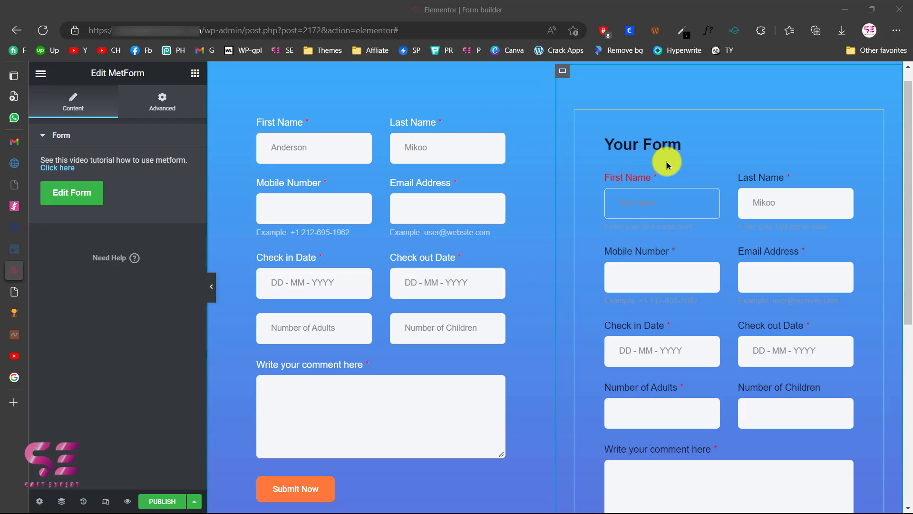
pyautogui.scroll(-2, 667, 164)
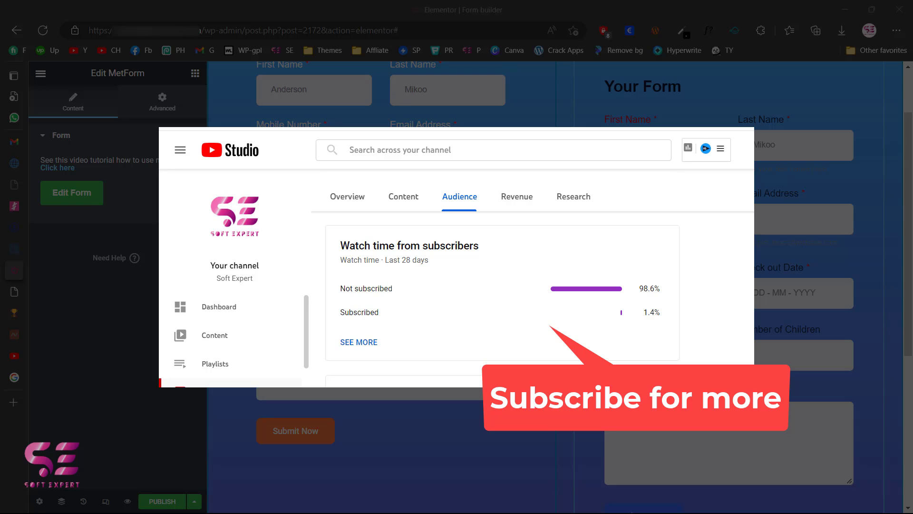
pyautogui.scroll(2, 728, 286)
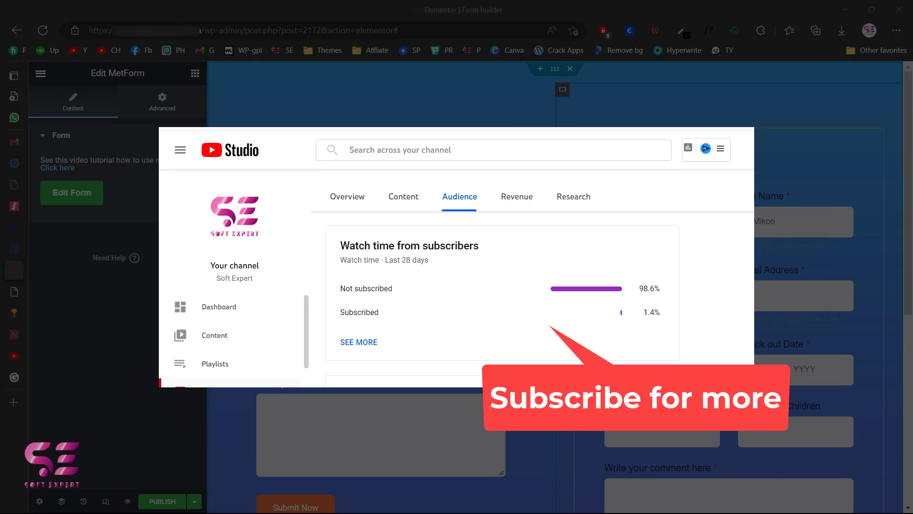